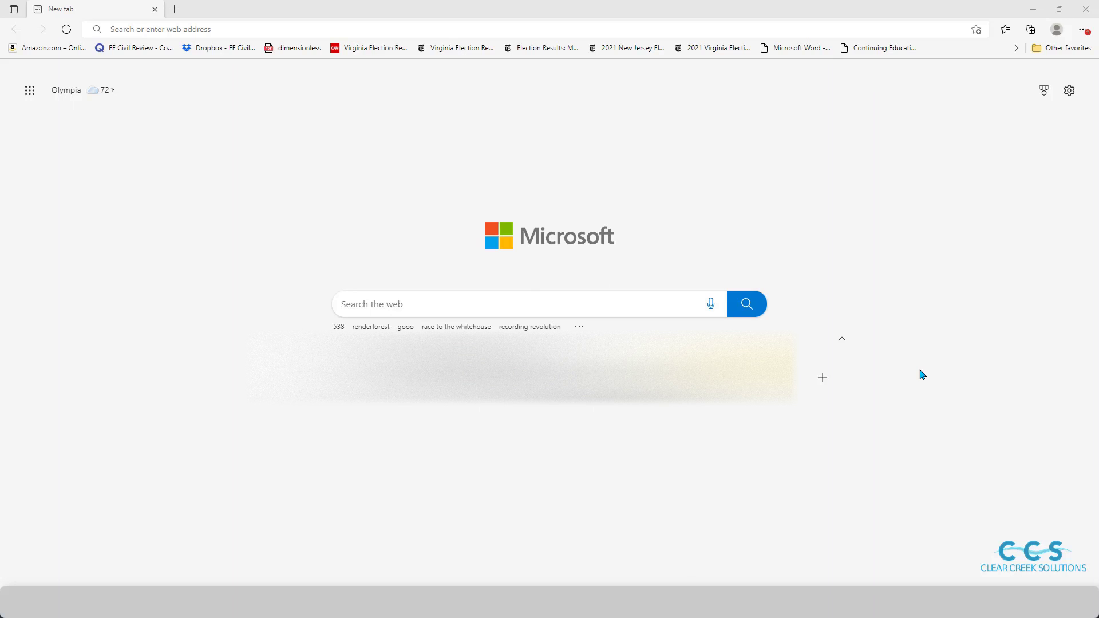
- Go to the Clear Creek Solutions Downloads page and scroll through its download sections
click(402, 29)
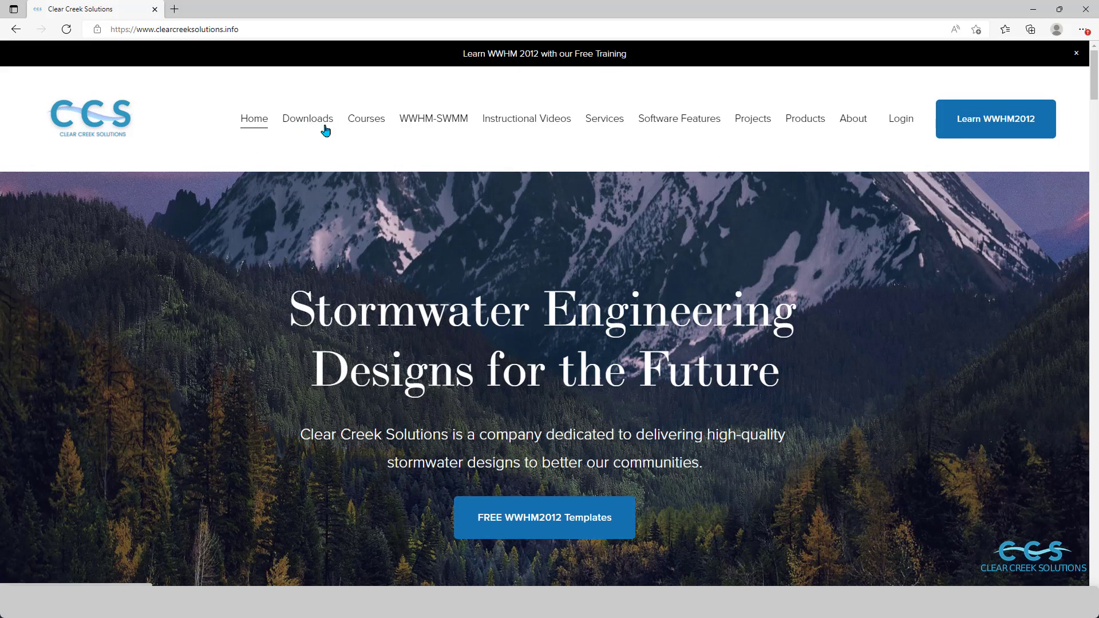
click(313, 126)
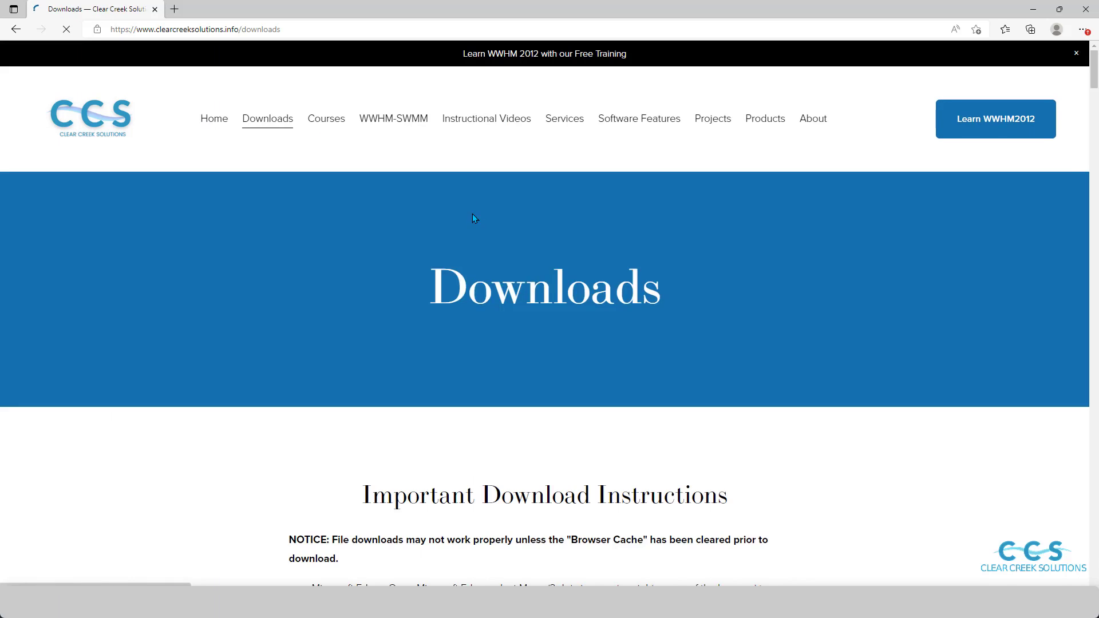
scroll(474, 221, down, 10)
mouse_move(1097, 124)
mouse_down()
mouse_move(1092, 540)
mouse_move(1093, 124)
mouse_up()
scroll(674, 198, up, 5)
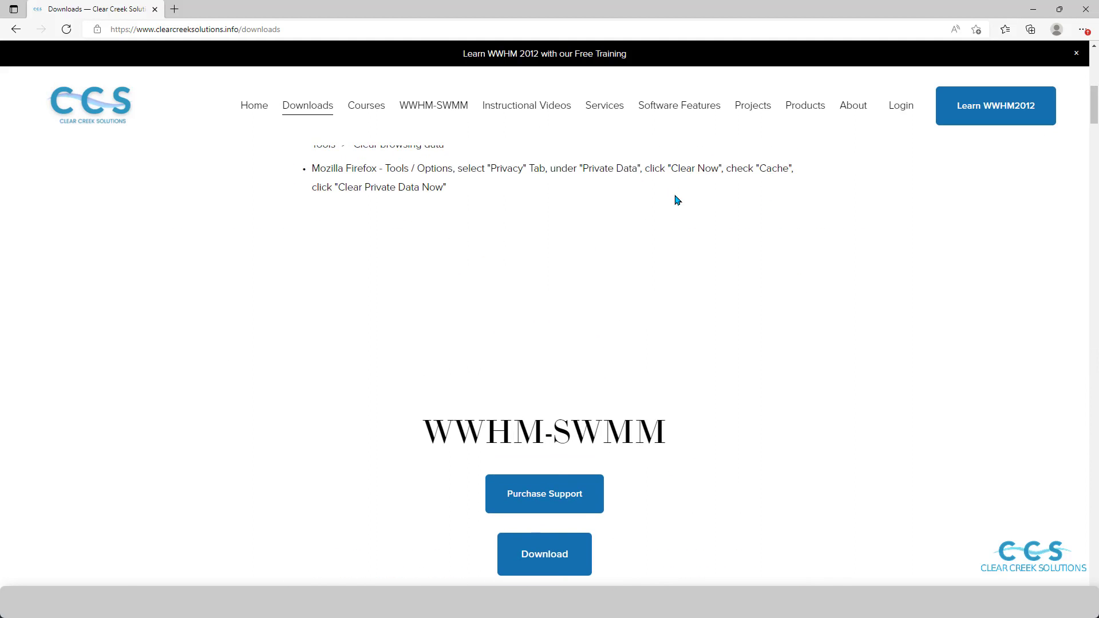
- Open the California Hydrology Model product page and review its Purchase, Download and county download options
mouse_move(805, 101)
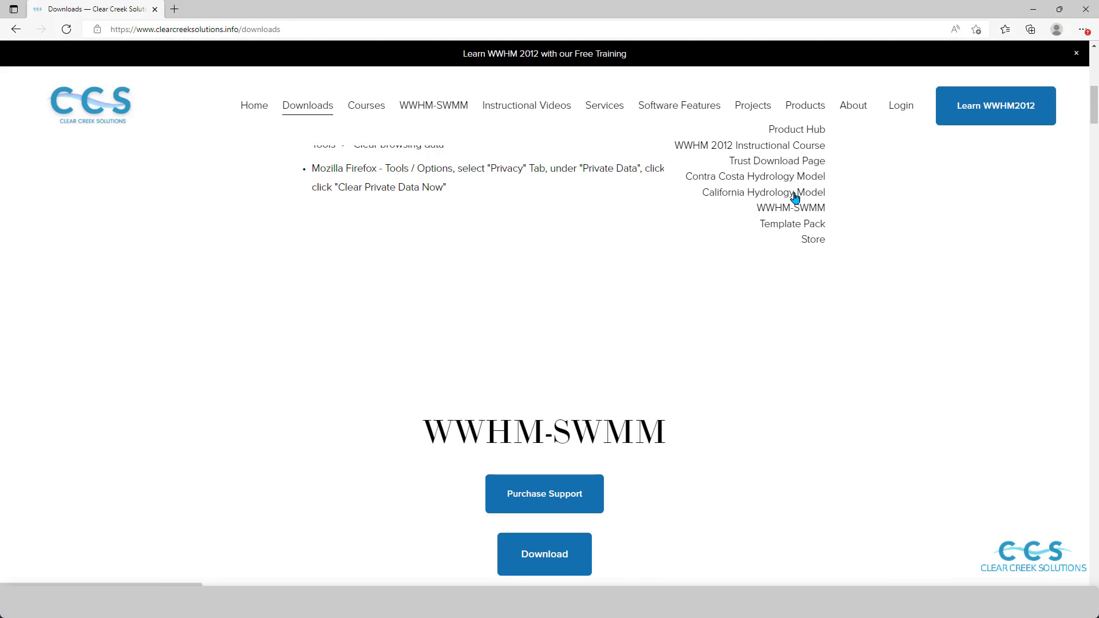
click(769, 198)
scroll(747, 204, down, 5)
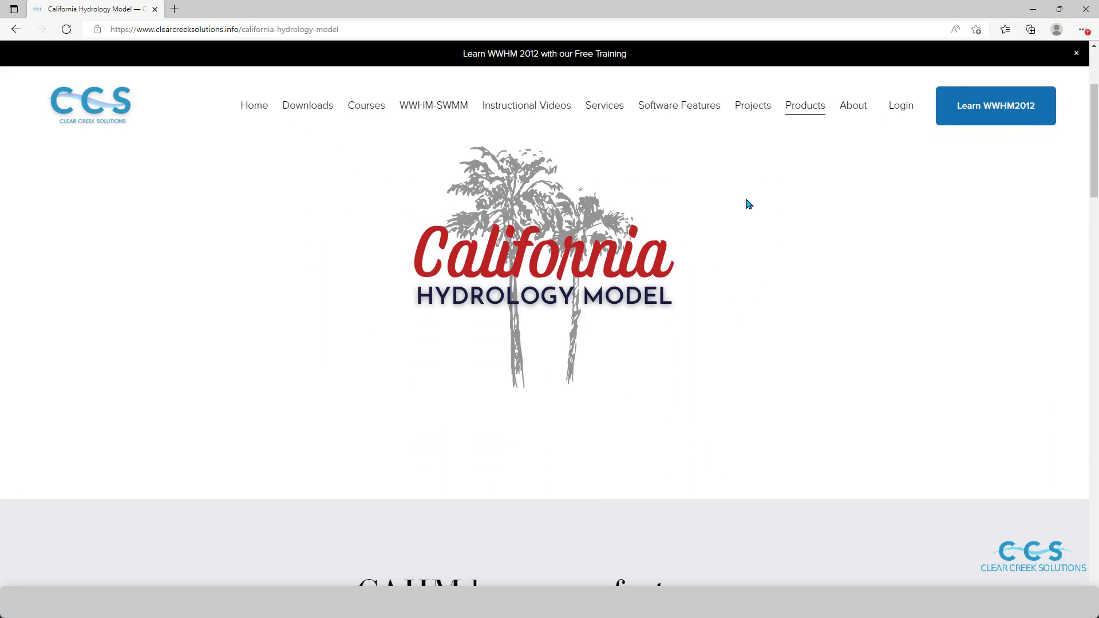
scroll(424, 233, down, 10)
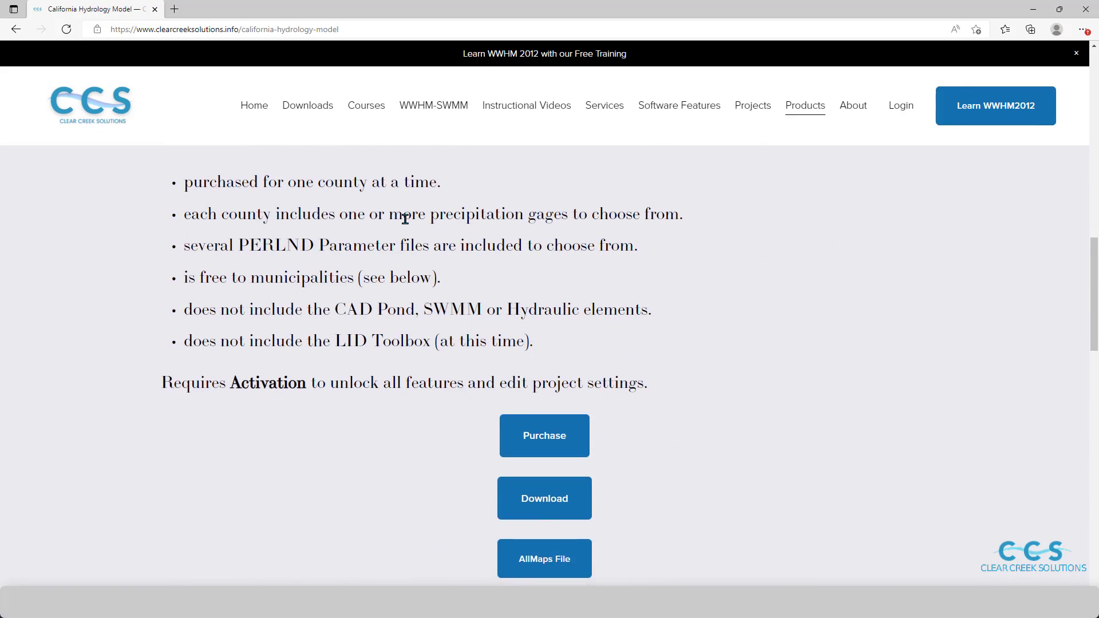
scroll(515, 332, down, 3)
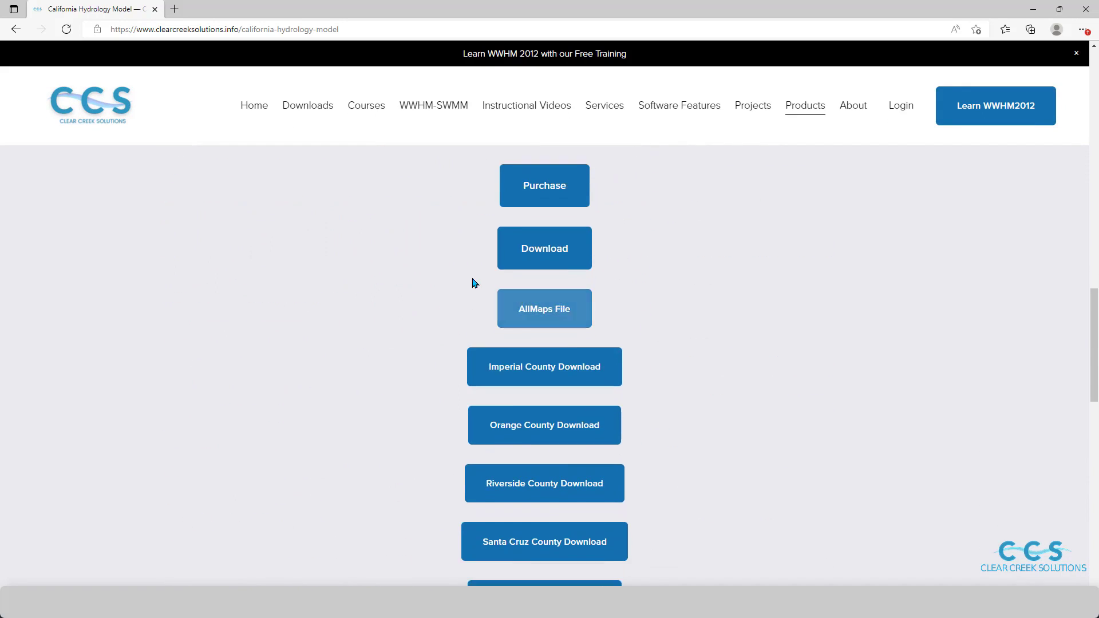
scroll(687, 224, down, 2)
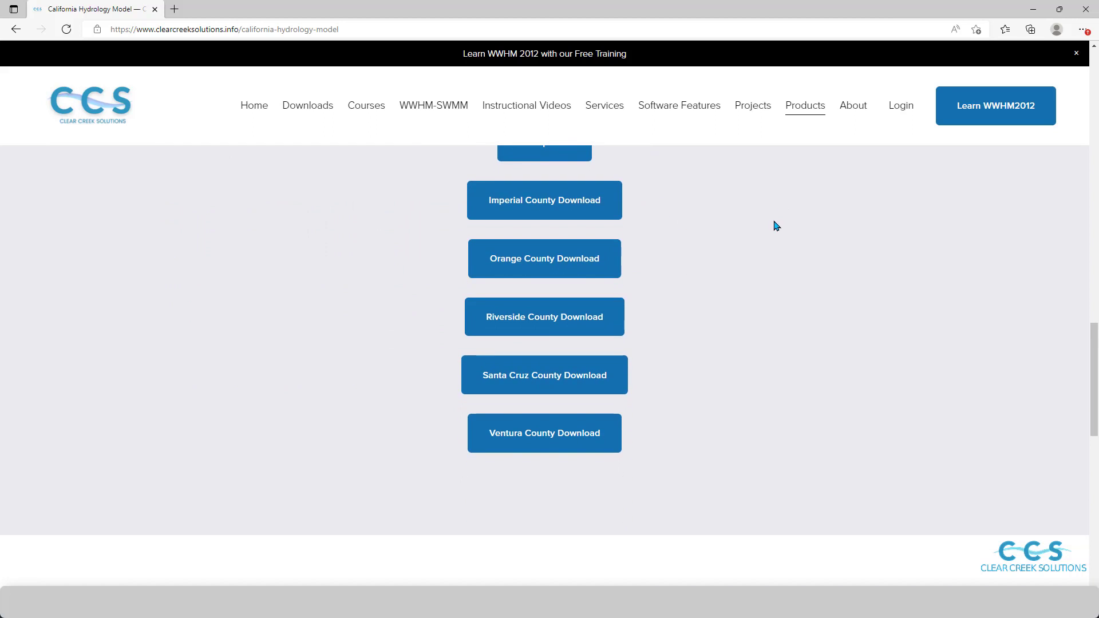
scroll(772, 226, up, 2)
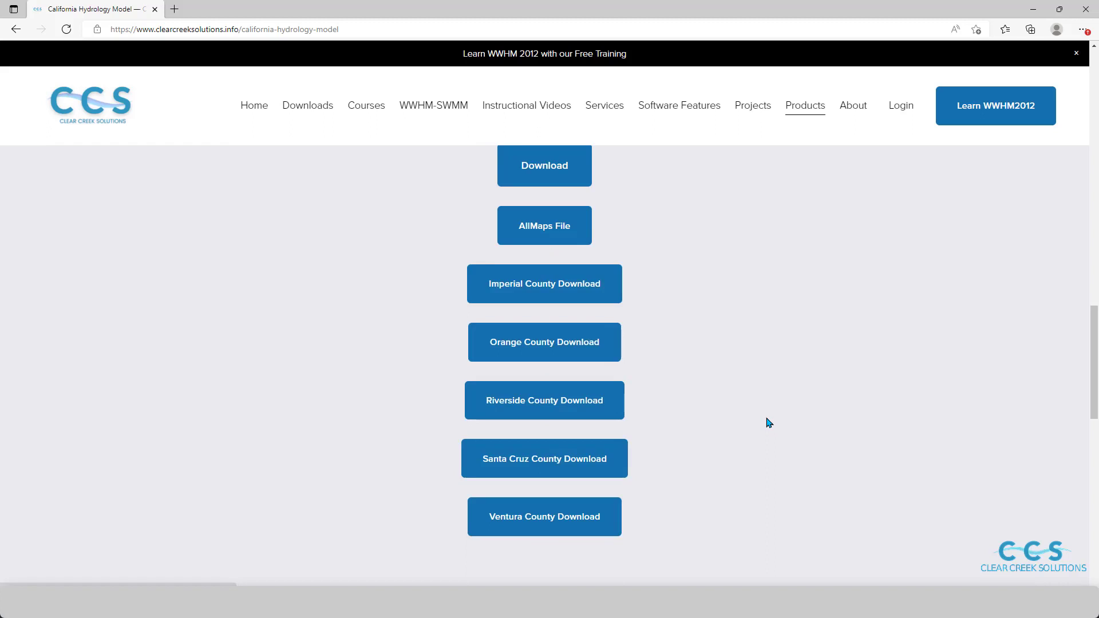
scroll(767, 422, up, 4)
scroll(766, 414, up, 3)
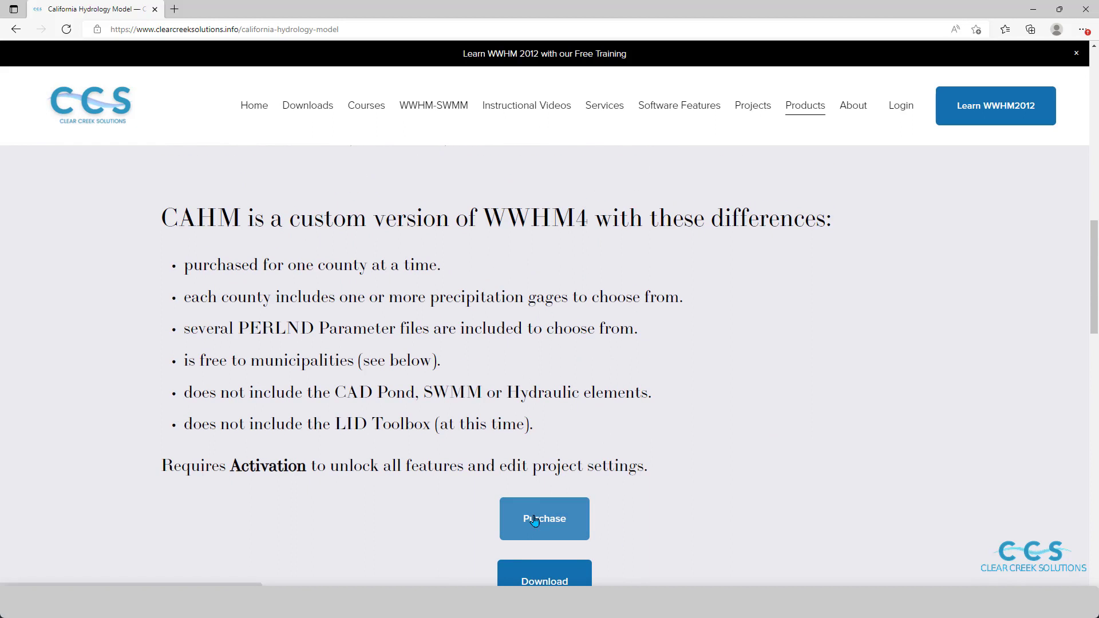
- Check the License Details and Extended Information, then add the $400 CAHM for Contra Costa to the cart
click(533, 521)
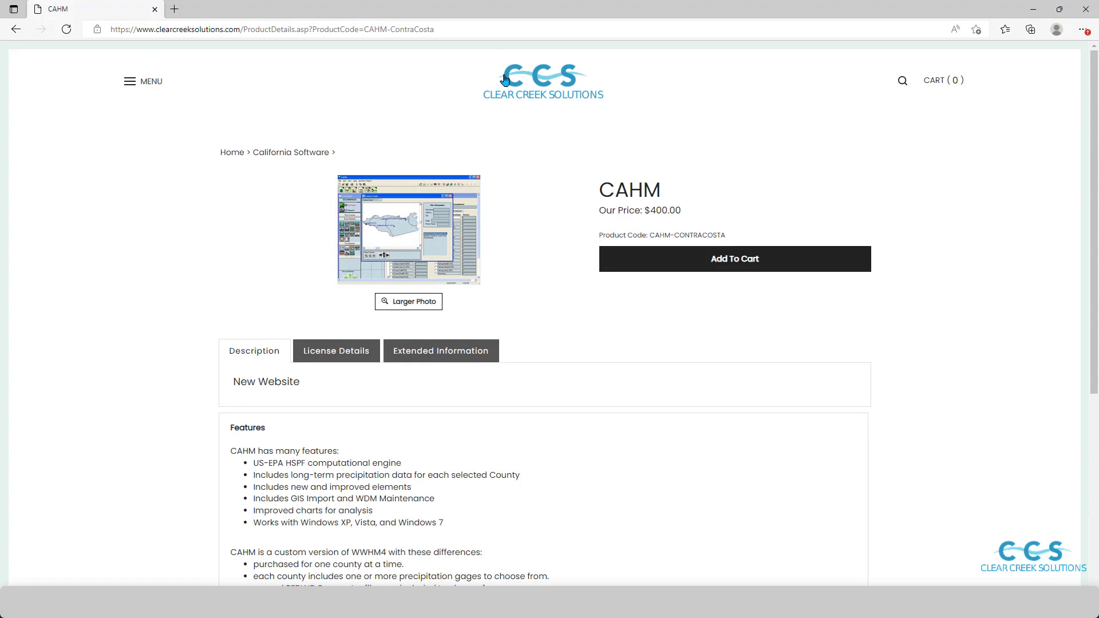
double_click(610, 189)
click(738, 174)
scroll(541, 248, down, 5)
scroll(527, 380, up, 5)
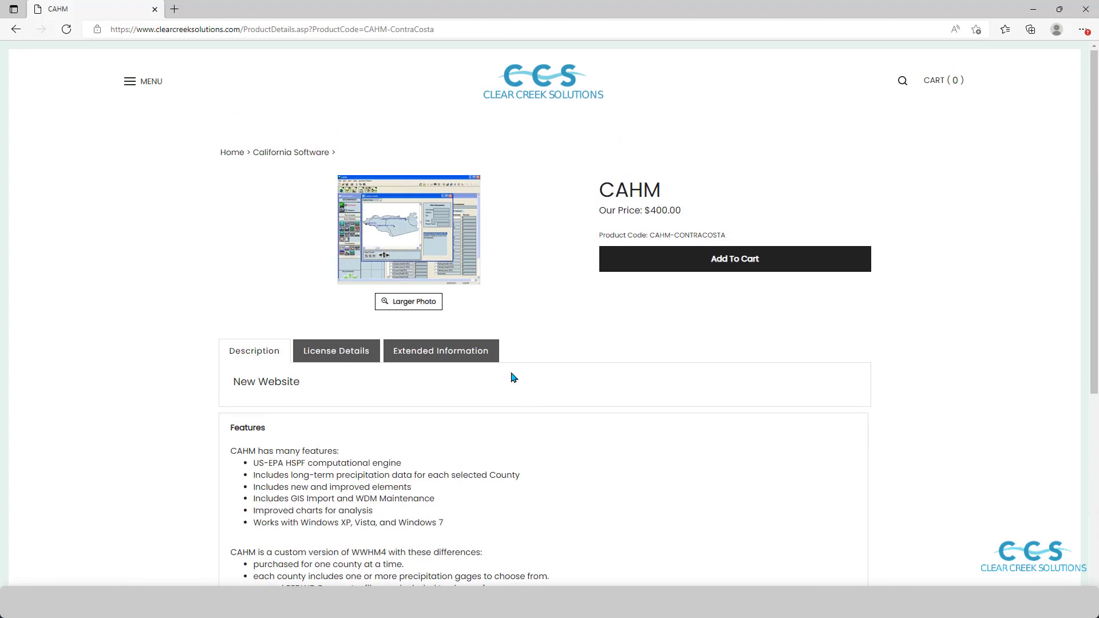
click(319, 356)
click(486, 351)
click(261, 361)
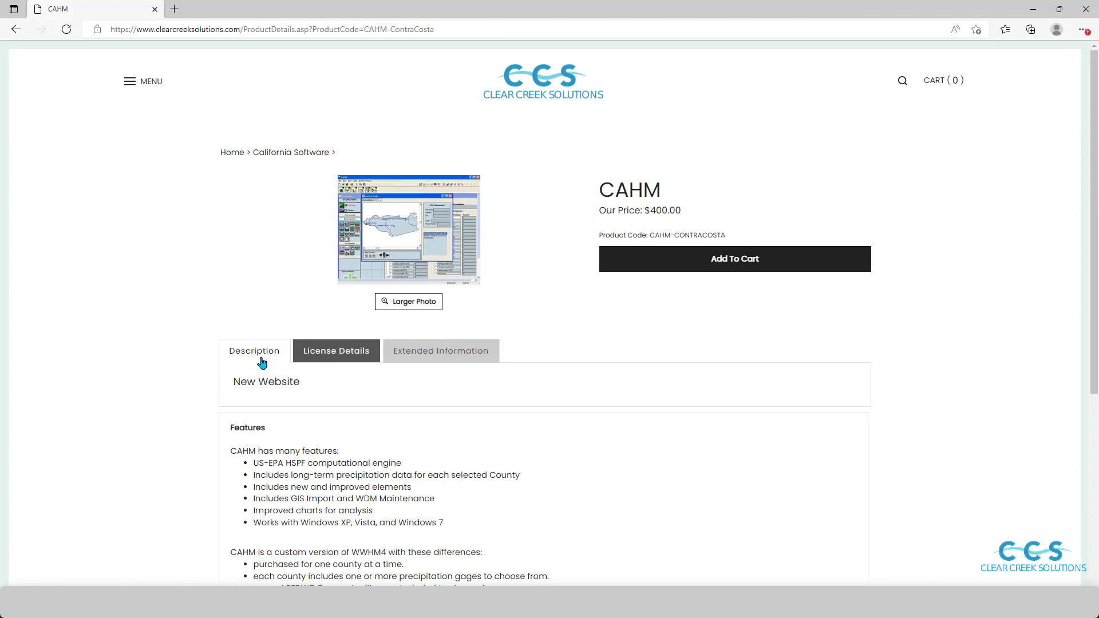
click(750, 257)
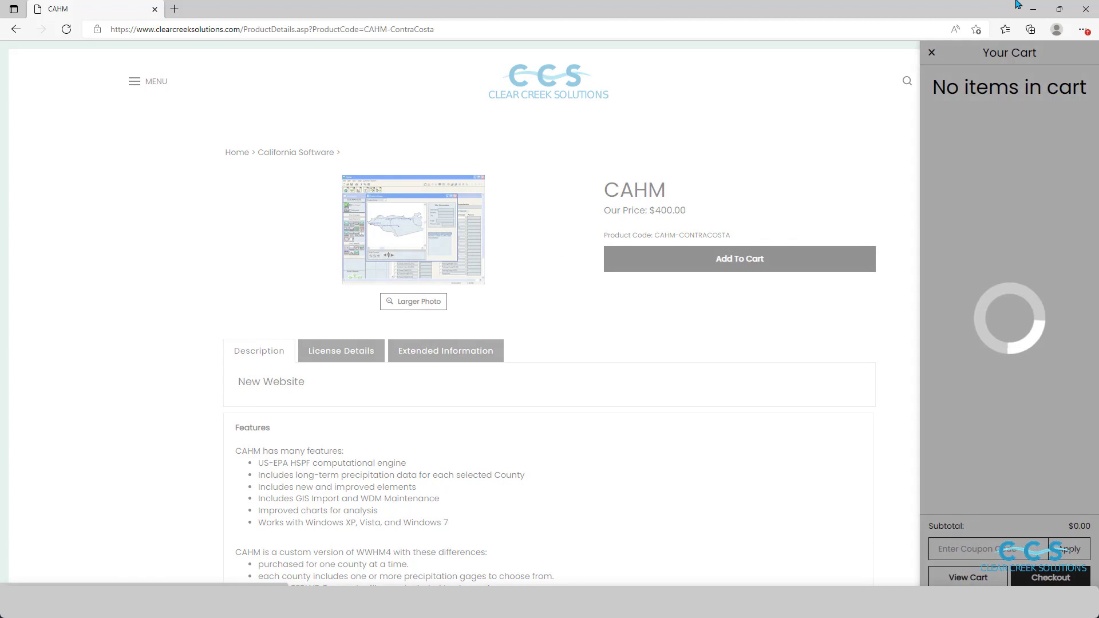
click(928, 52)
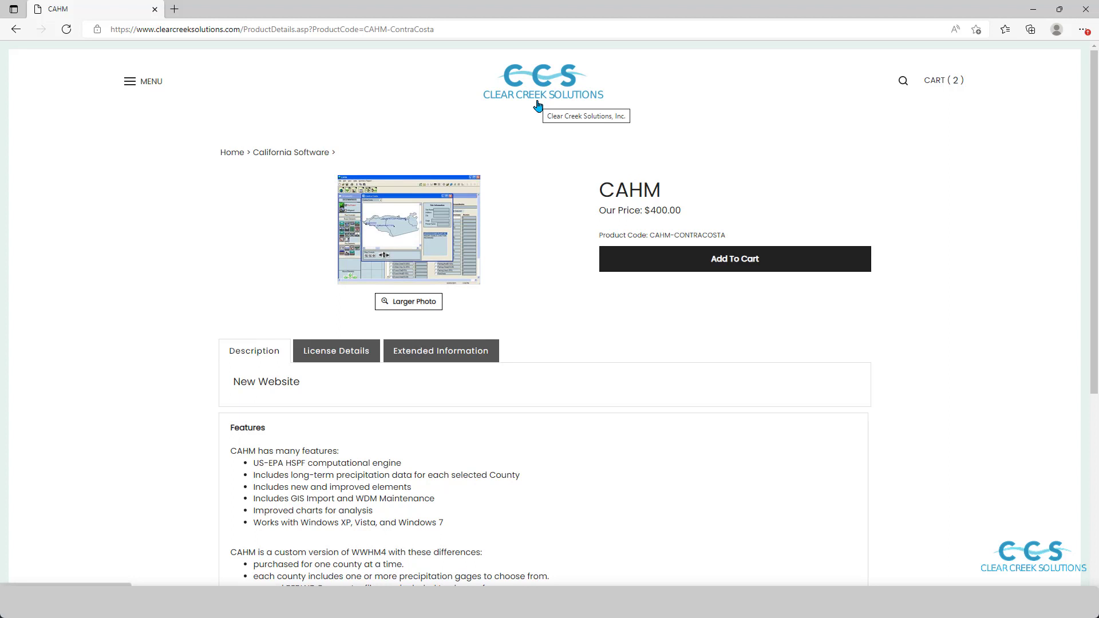
- Return to the California Hydrology Model page and start the CAHM installer download
click(16, 29)
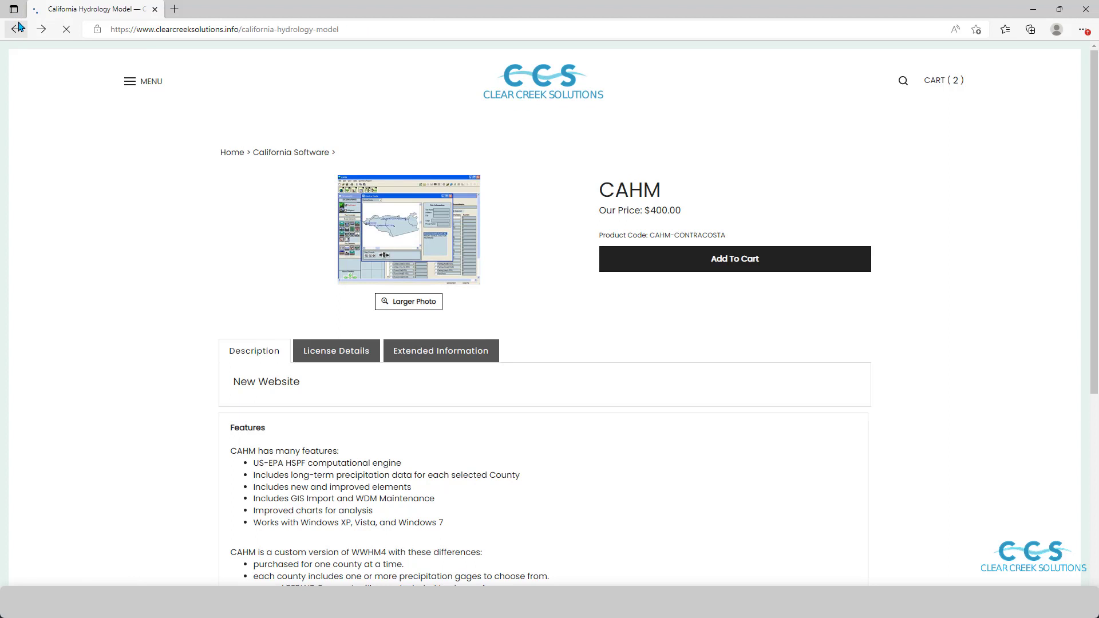
scroll(549, 344, down, 3)
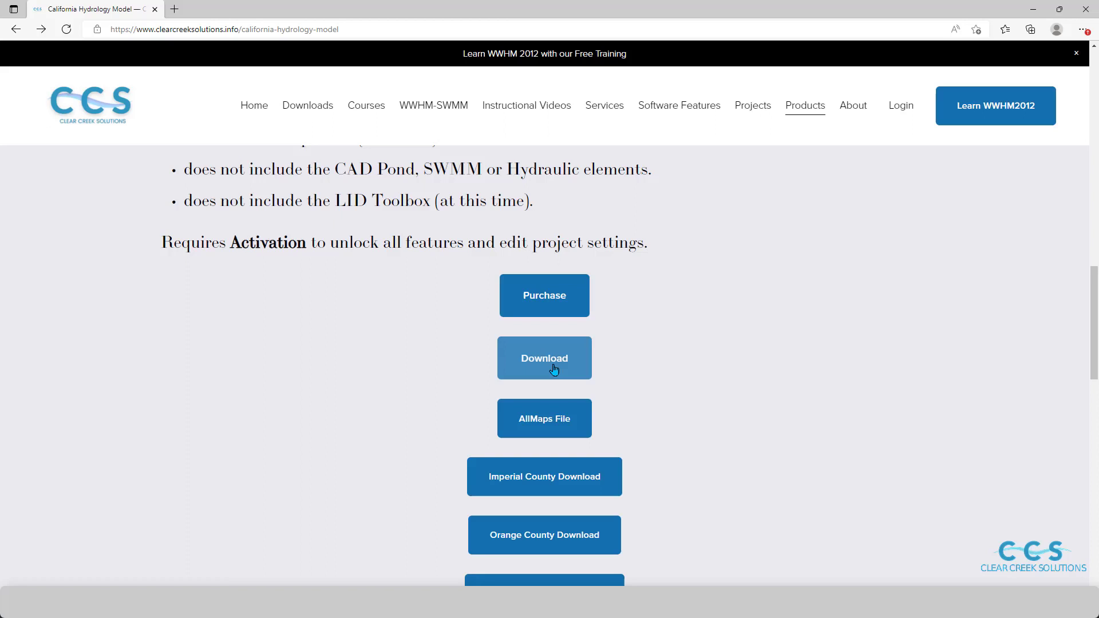
click(554, 369)
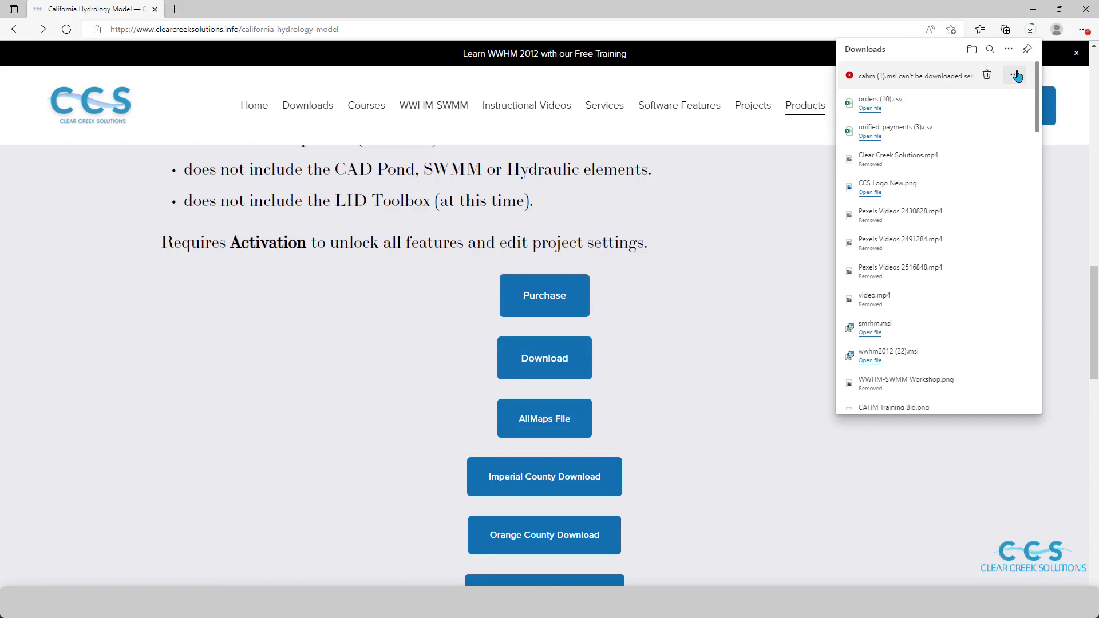
- Delete the failed cahm (1).msi entry from Edge's downloads list
click(1014, 74)
click(715, 178)
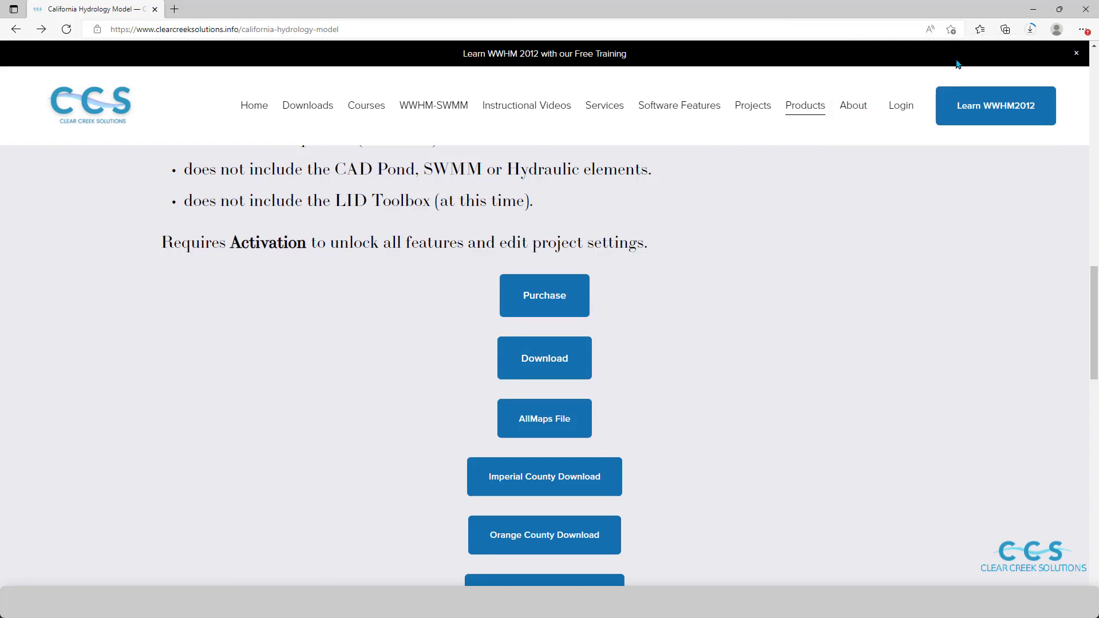
click(1030, 28)
click(1014, 74)
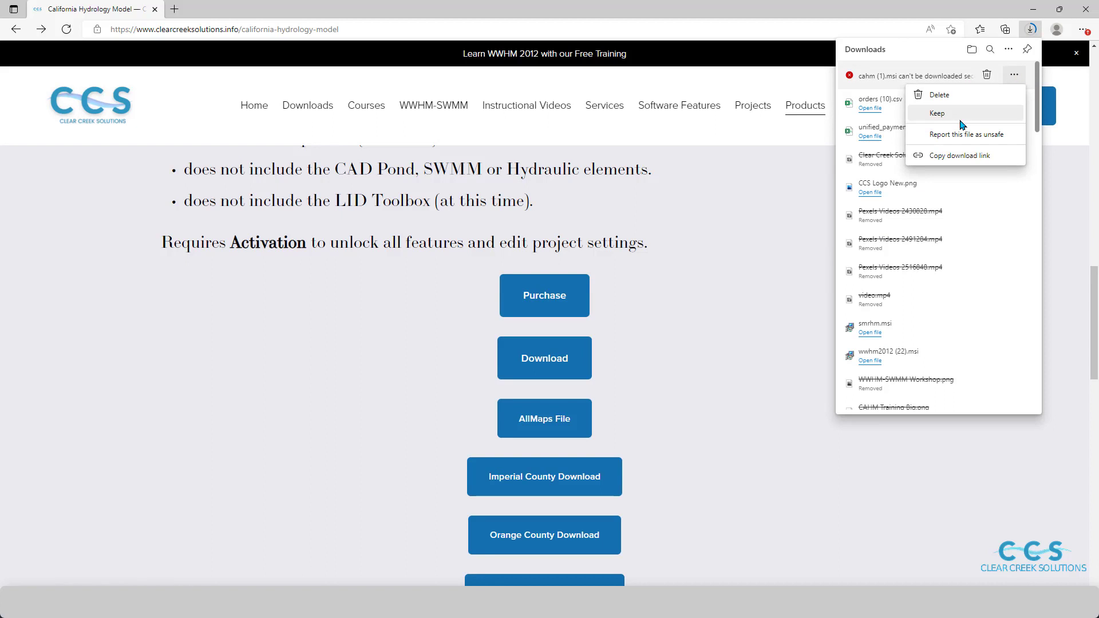
click(690, 189)
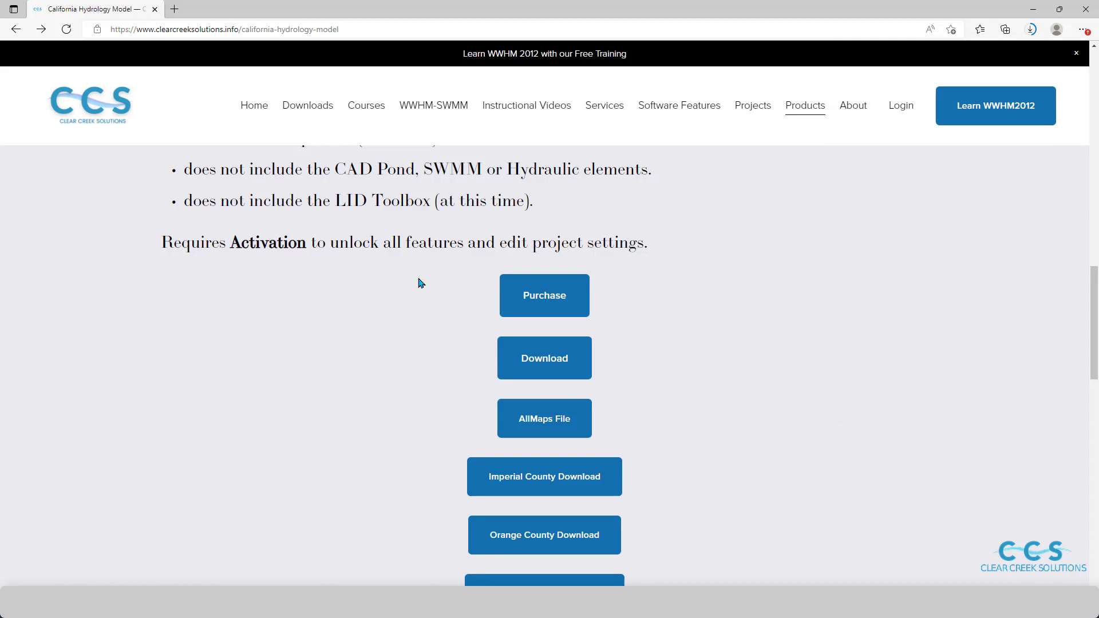
click(1030, 29)
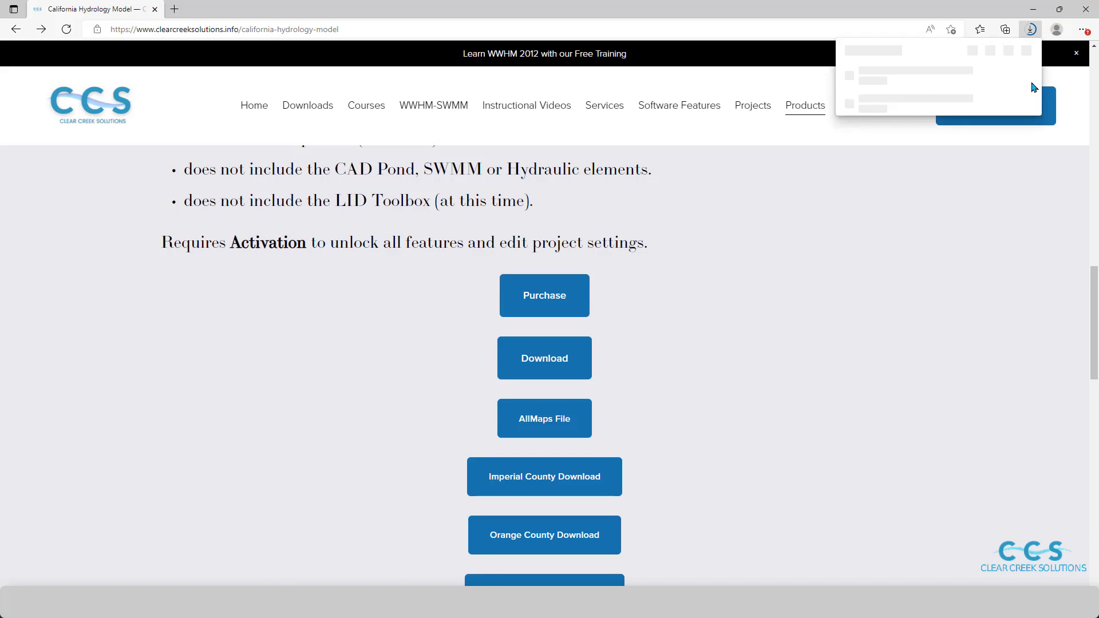
click(1015, 77)
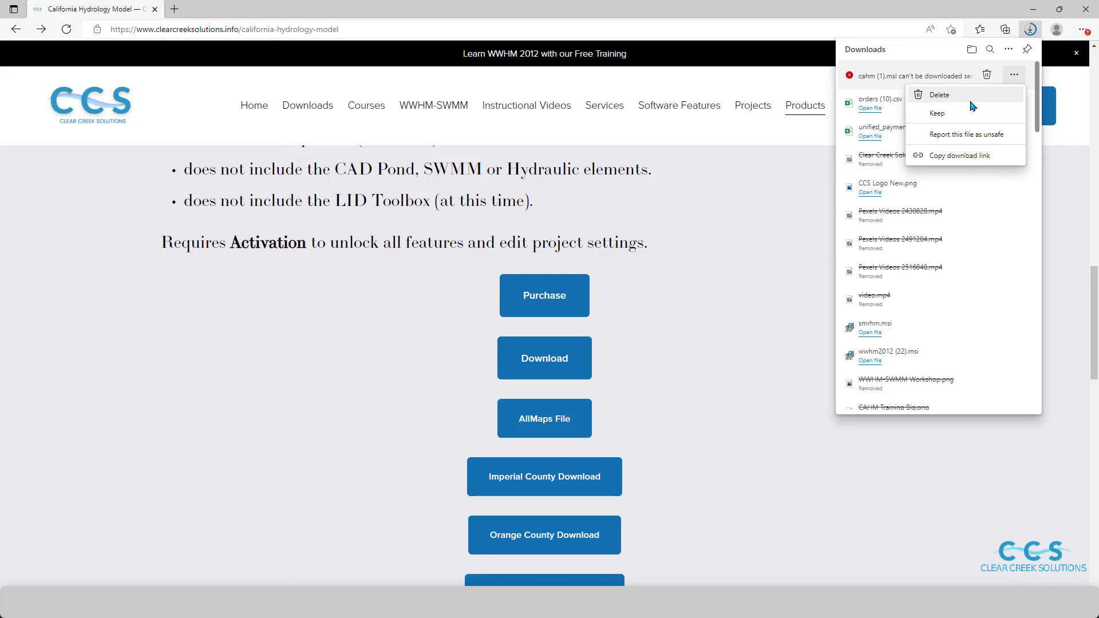
click(874, 90)
click(682, 295)
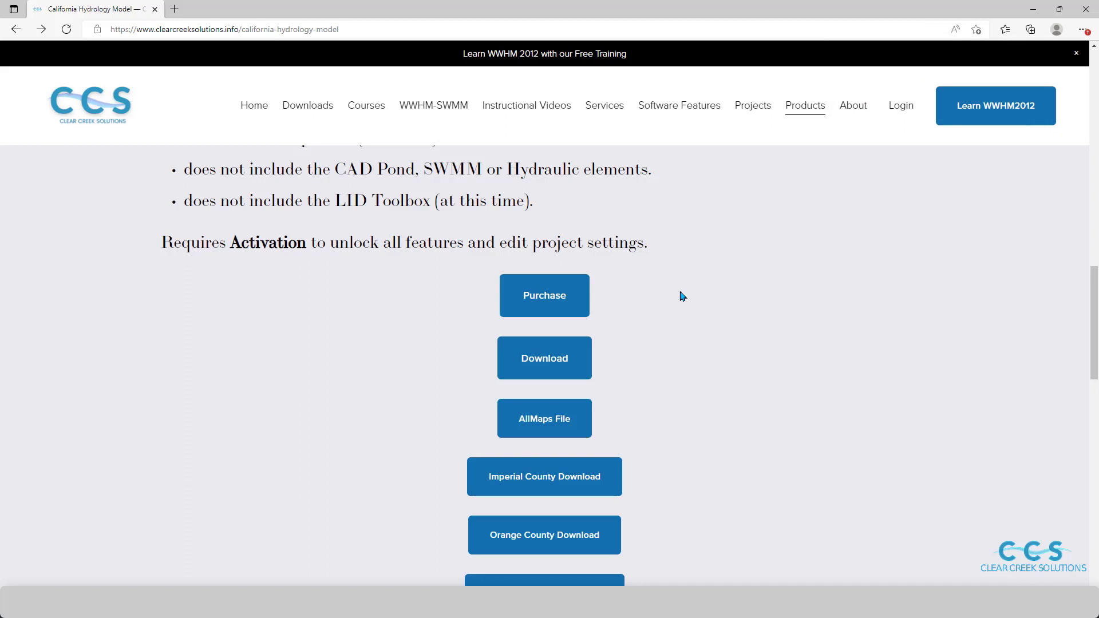
scroll(730, 272, down, 4)
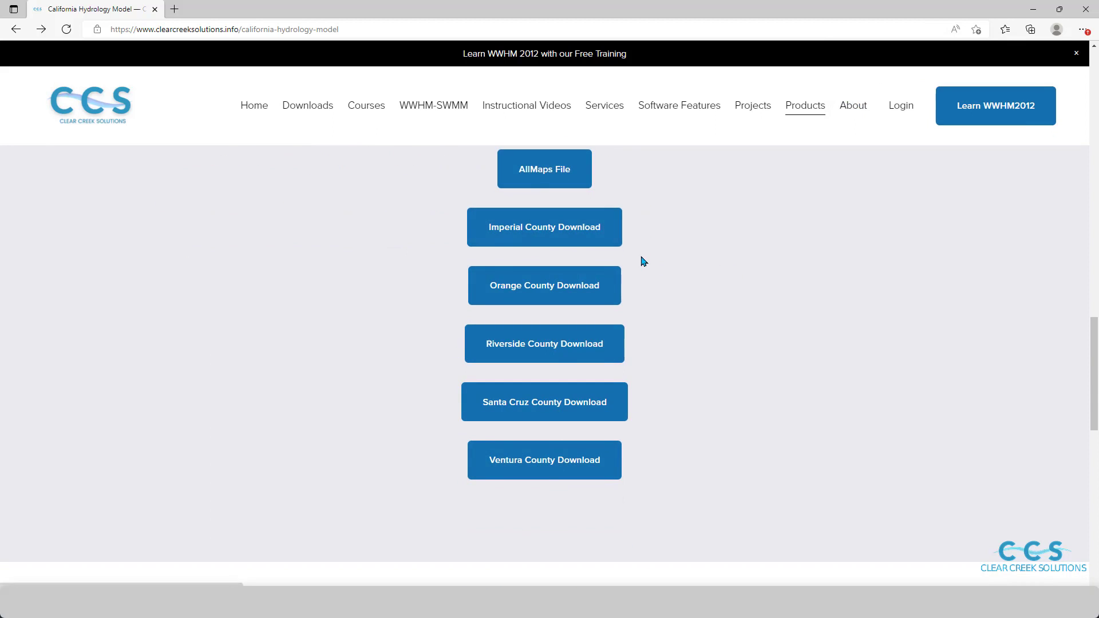
scroll(644, 258, up, 5)
scroll(644, 252, up, 3)
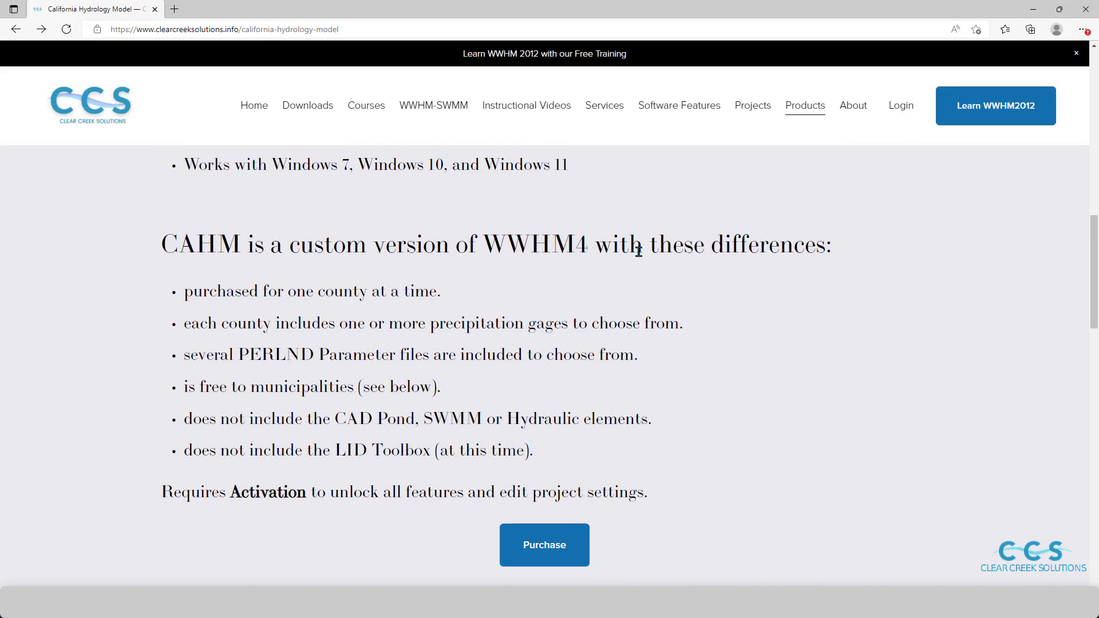
drag(162, 493, 572, 476)
click(680, 474)
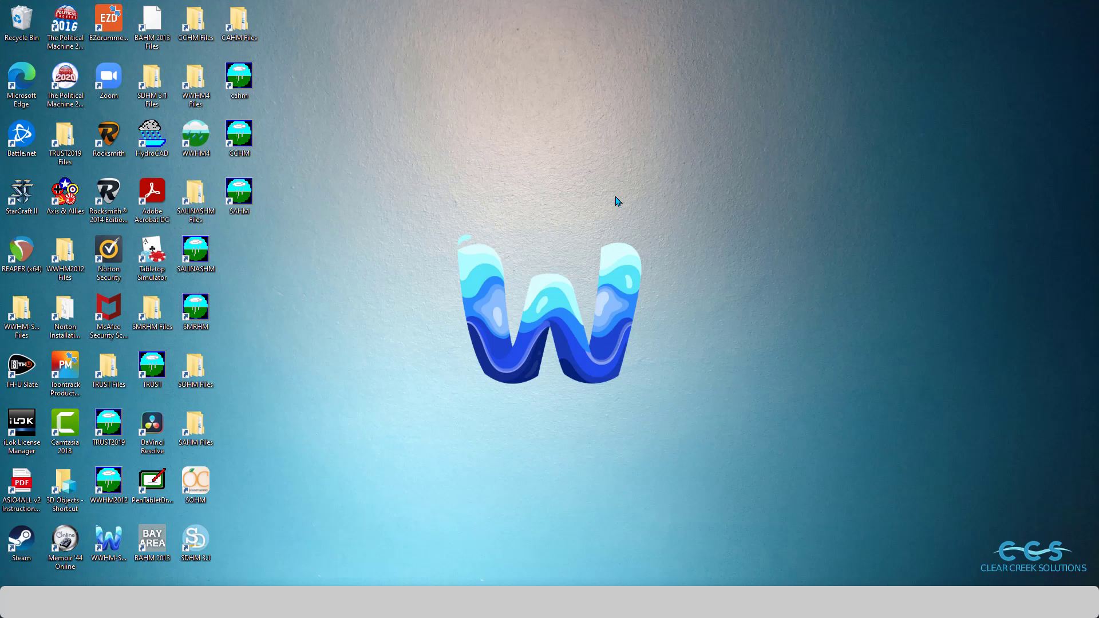
- Launch CAHM and keep 'Use Current DefaultPers' as the soil parameter file
double_click(253, 80)
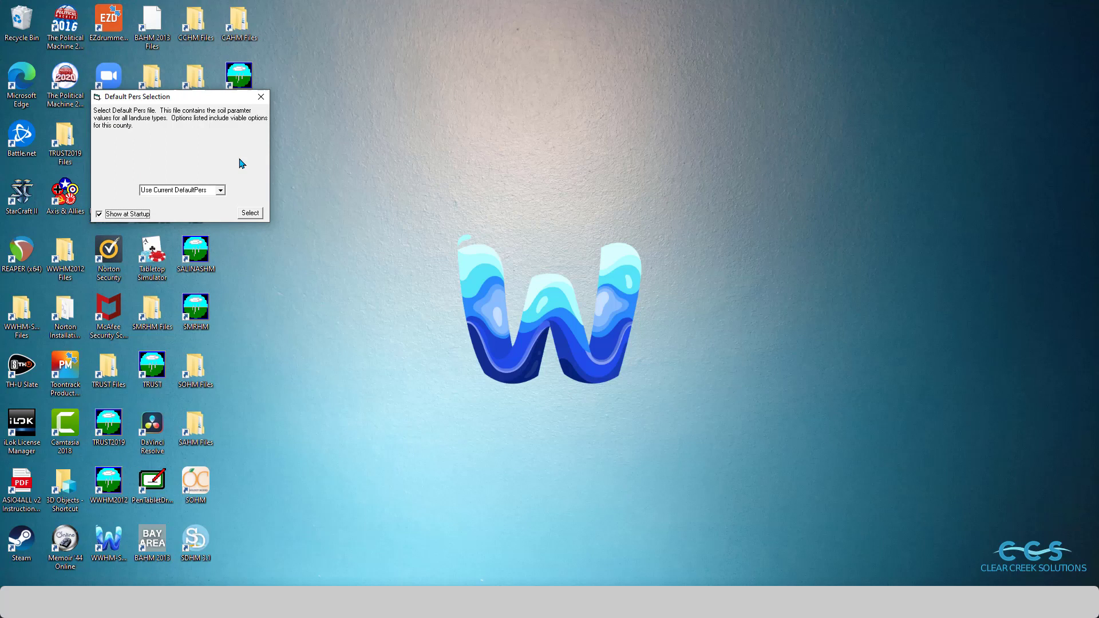
click(220, 190)
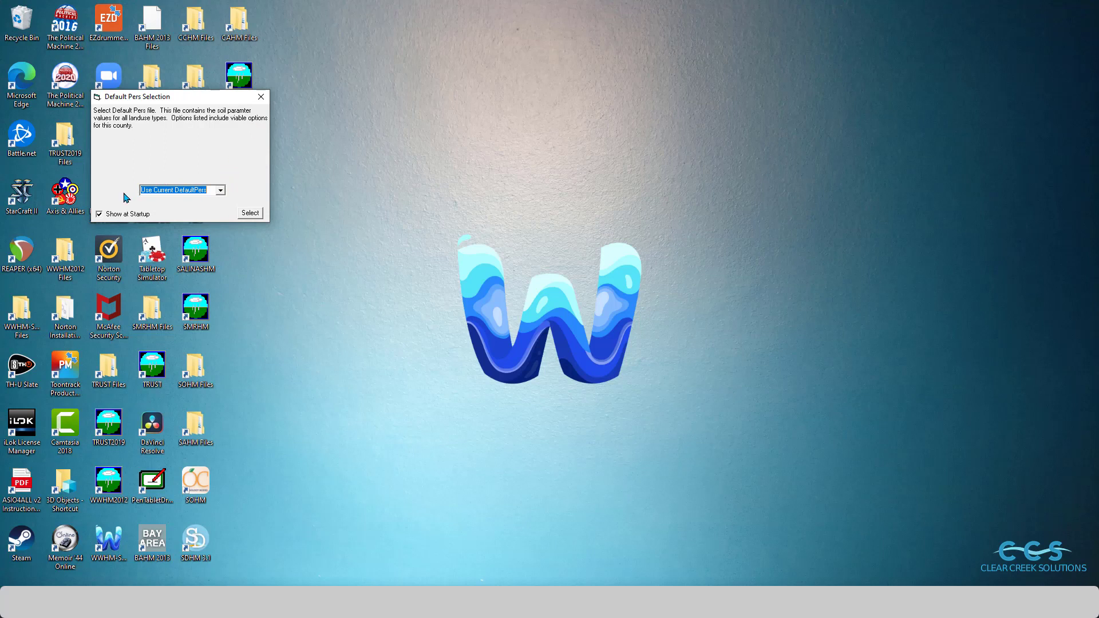
click(248, 215)
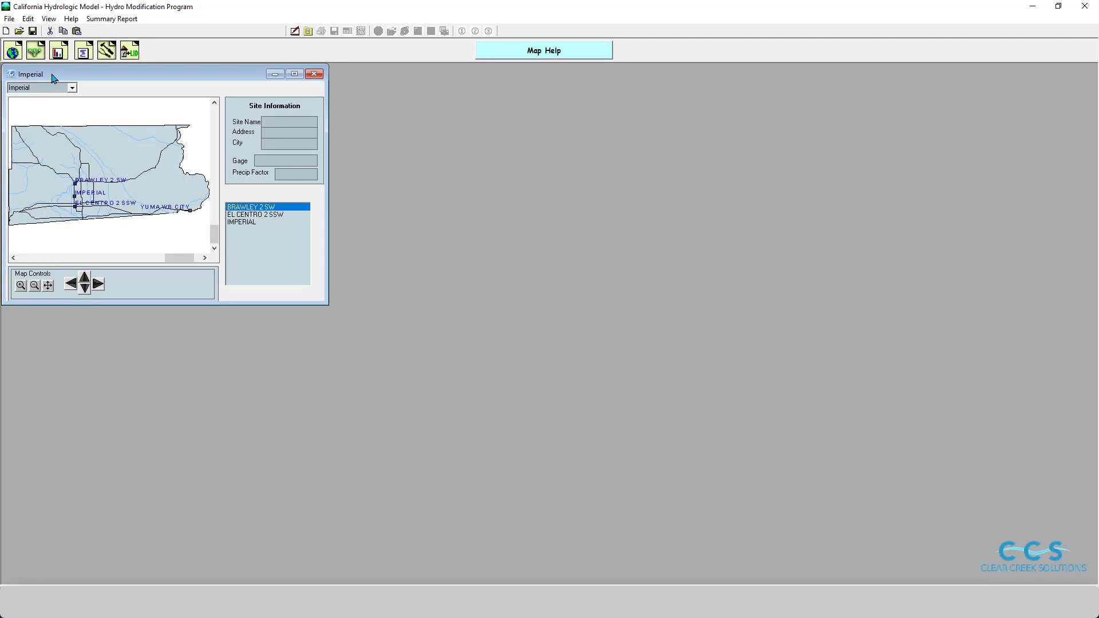
- Keep Imperial as the county and select BRAWLEY 2 SW as the site's rain gauge
click(45, 57)
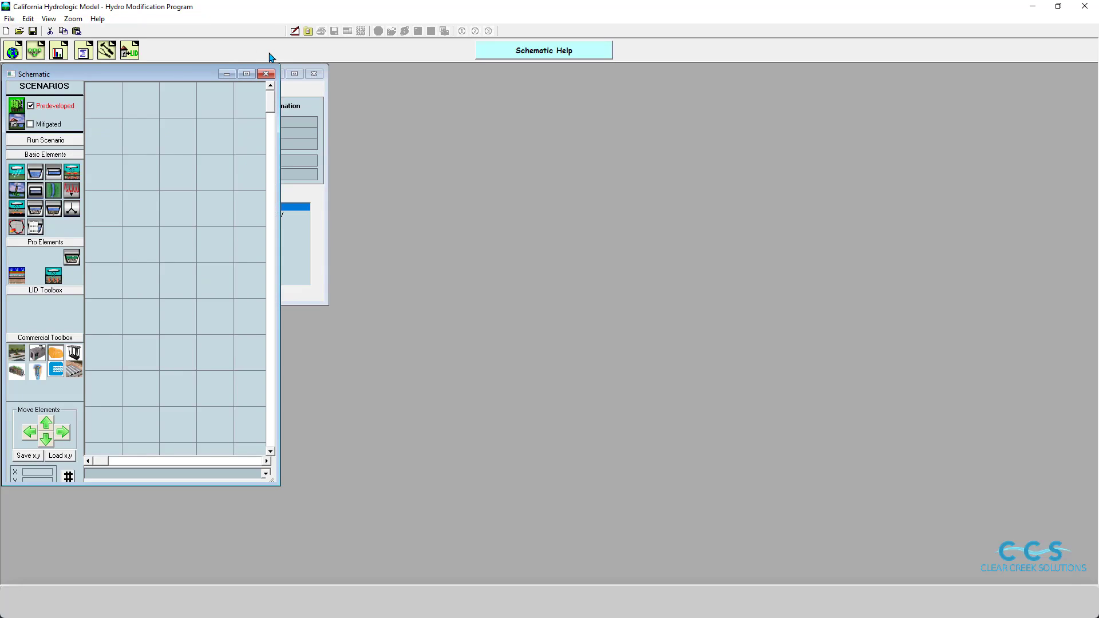
click(263, 72)
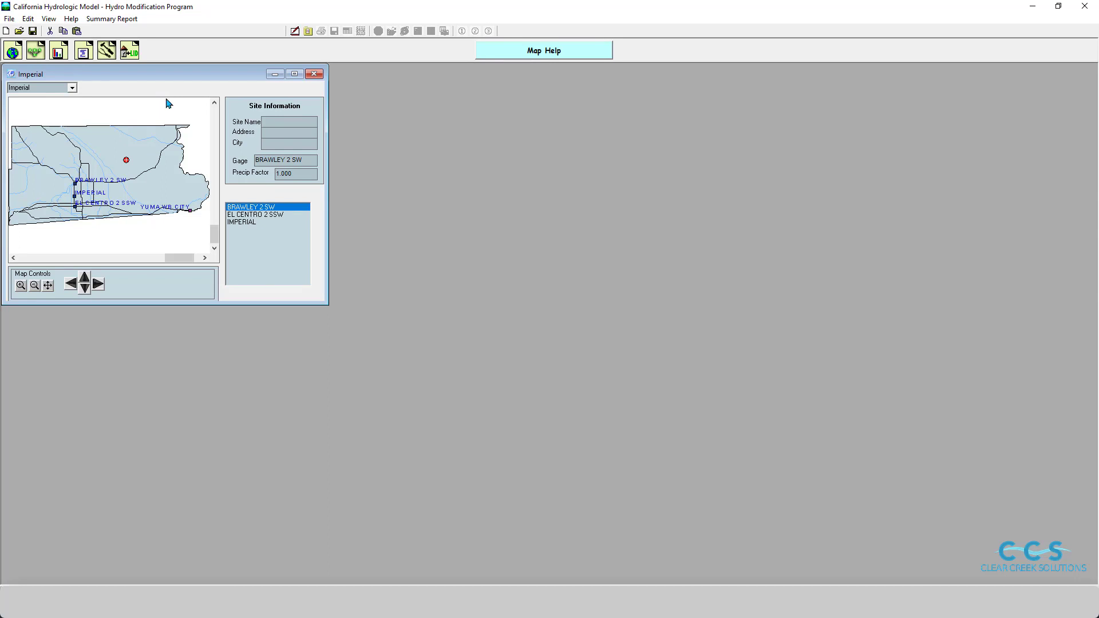
click(72, 88)
click(121, 86)
click(147, 175)
click(249, 215)
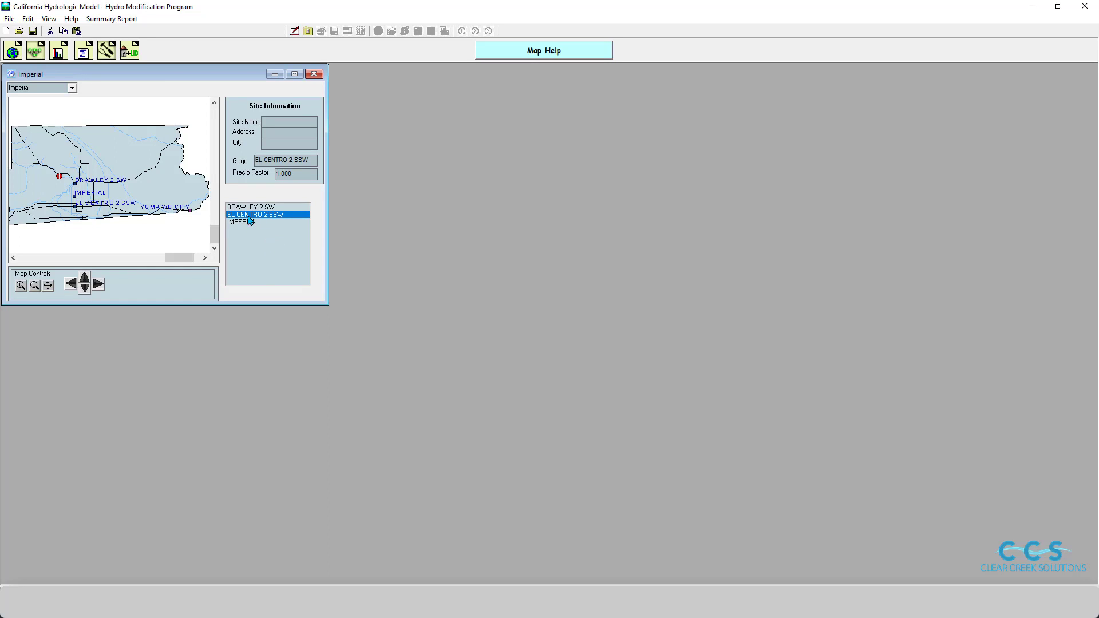
click(244, 222)
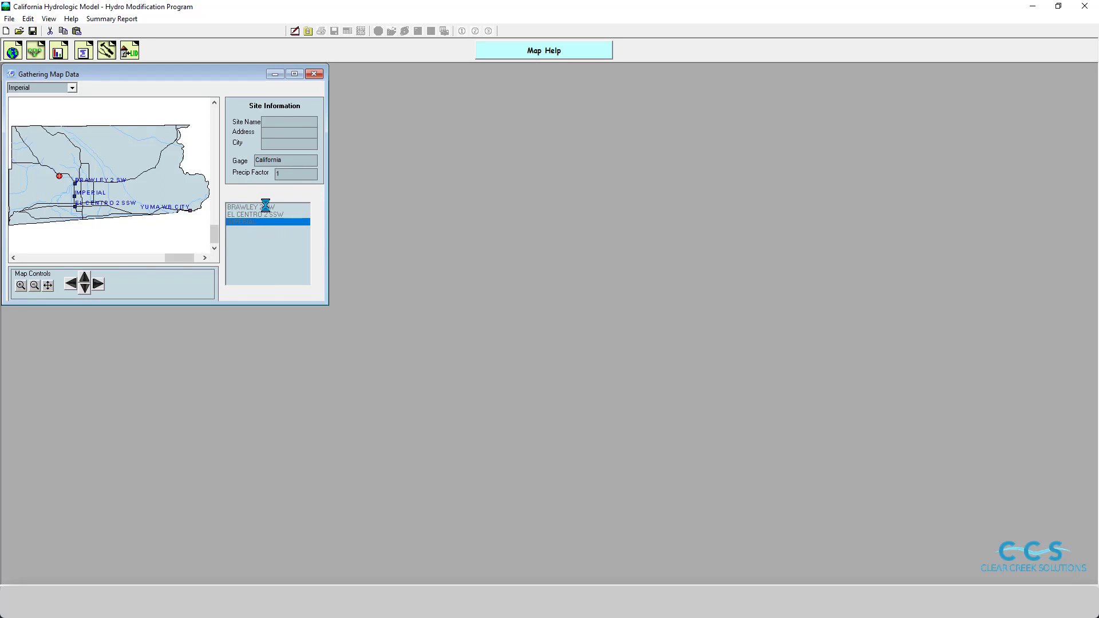
click(265, 206)
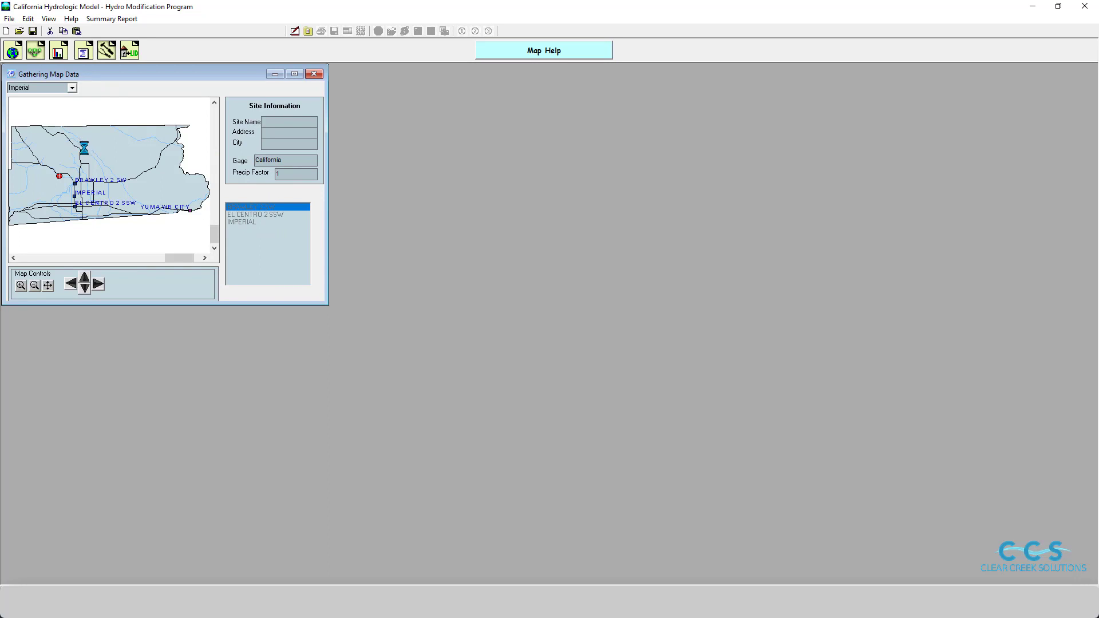
- Zoom and pan the Imperial county map, finishing at its full extent
click(22, 286)
click(33, 288)
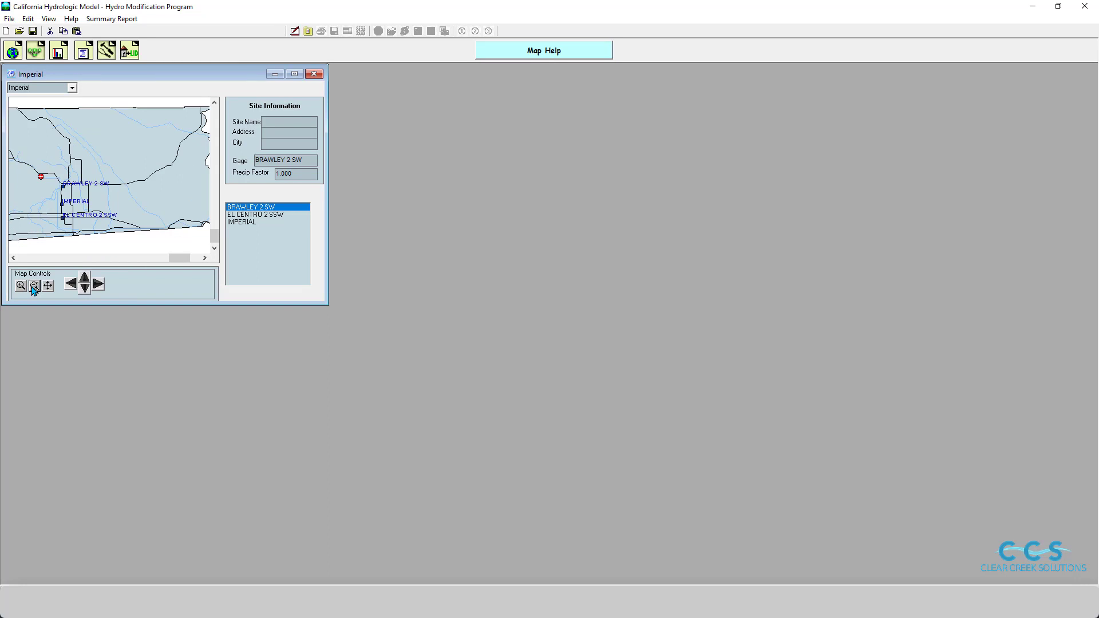
click(86, 277)
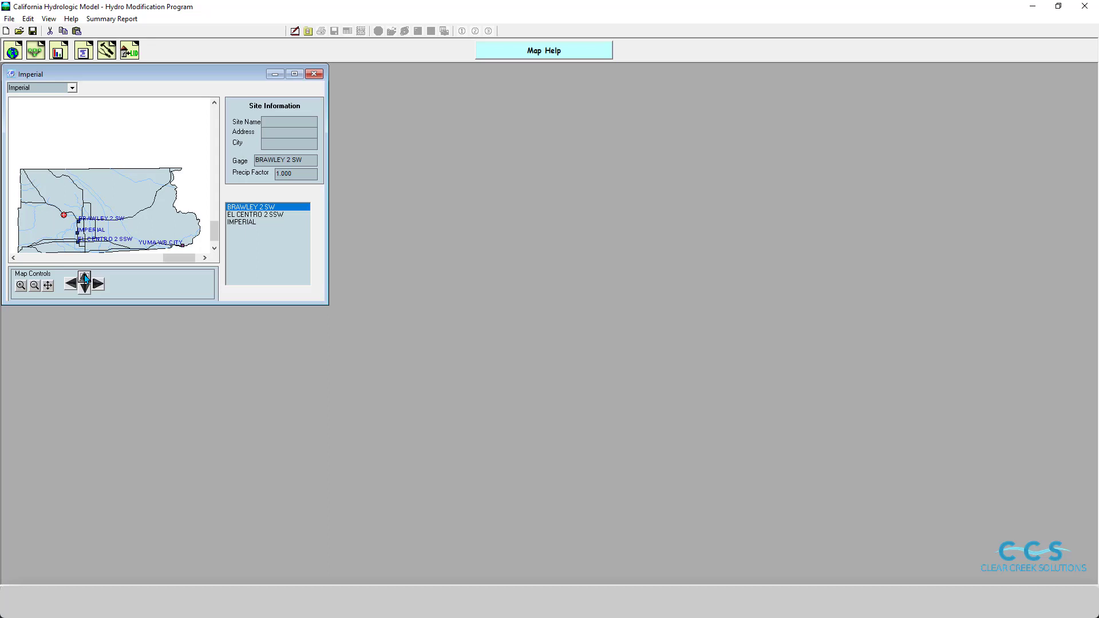
click(84, 289)
click(21, 285)
click(85, 278)
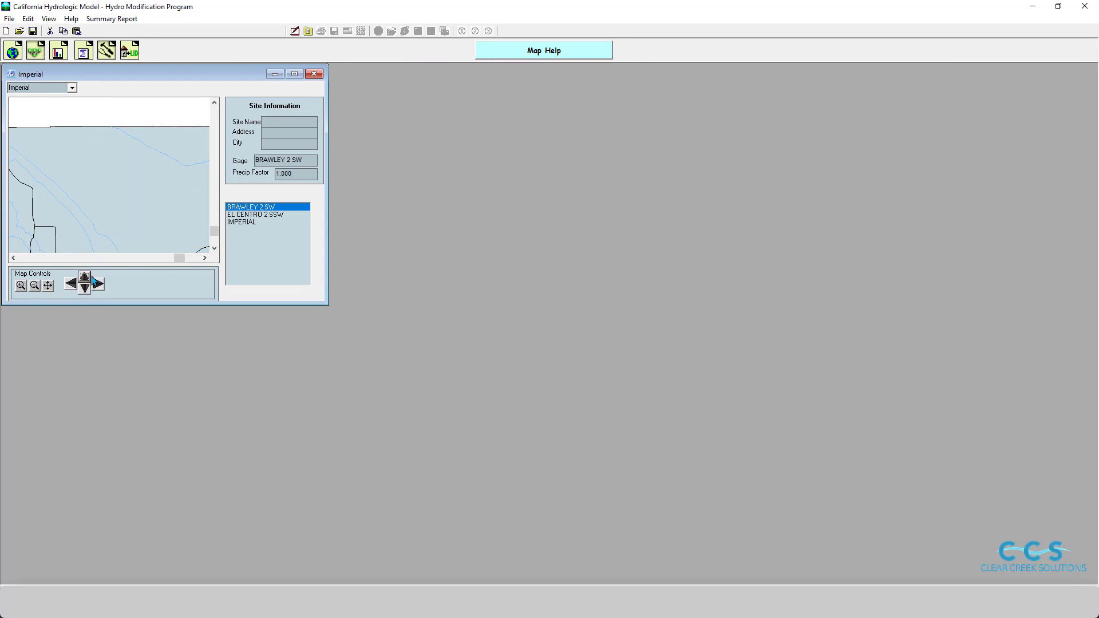
click(48, 286)
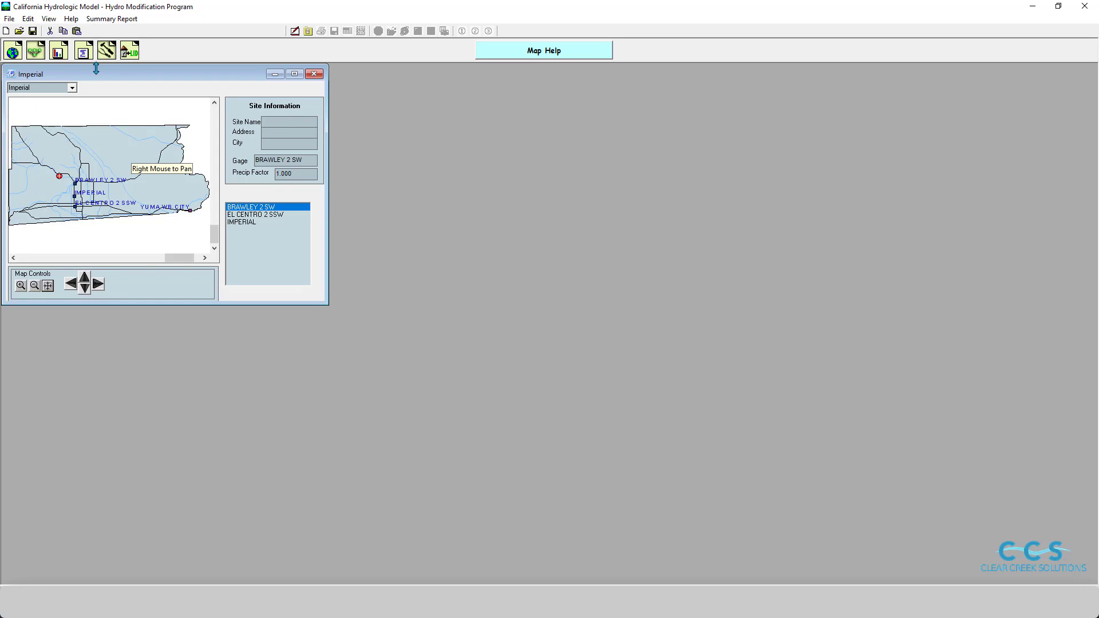
click(76, 22)
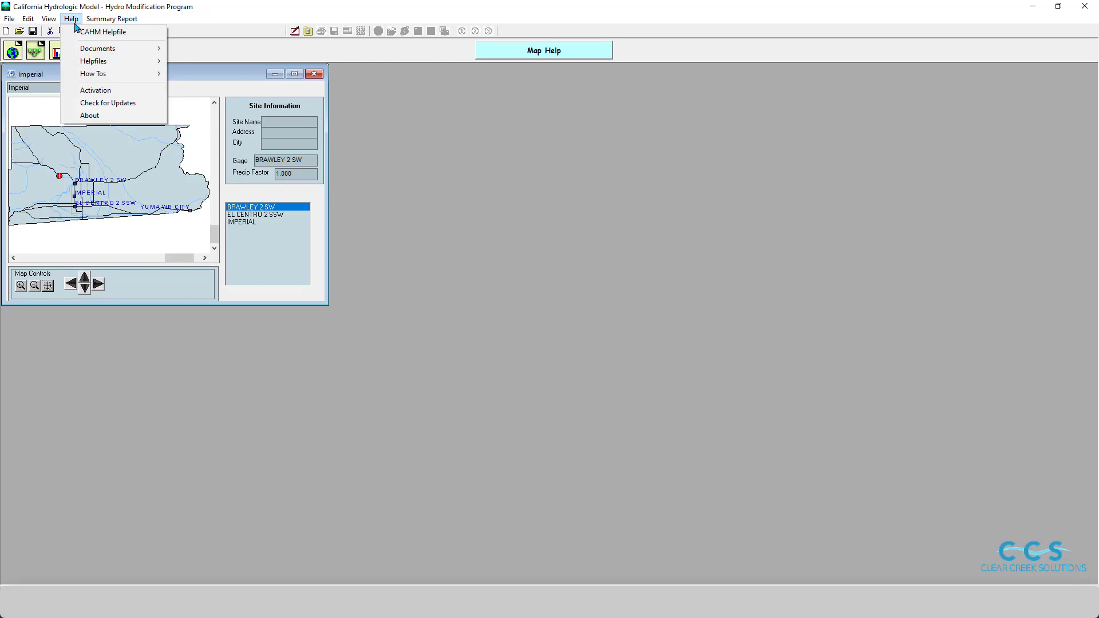
click(79, 32)
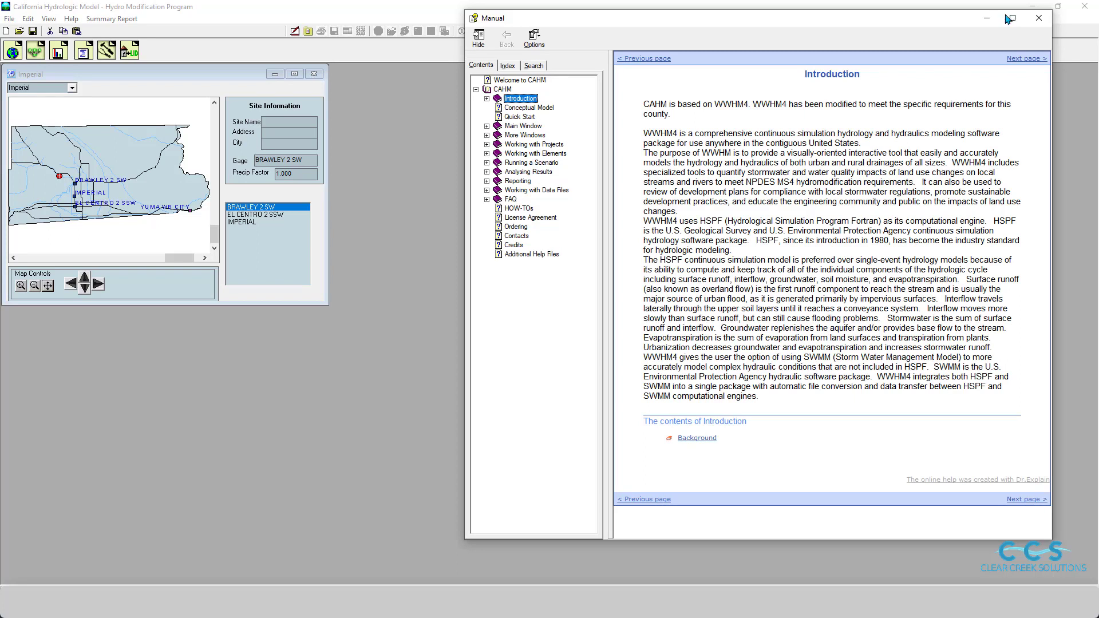
click(1039, 18)
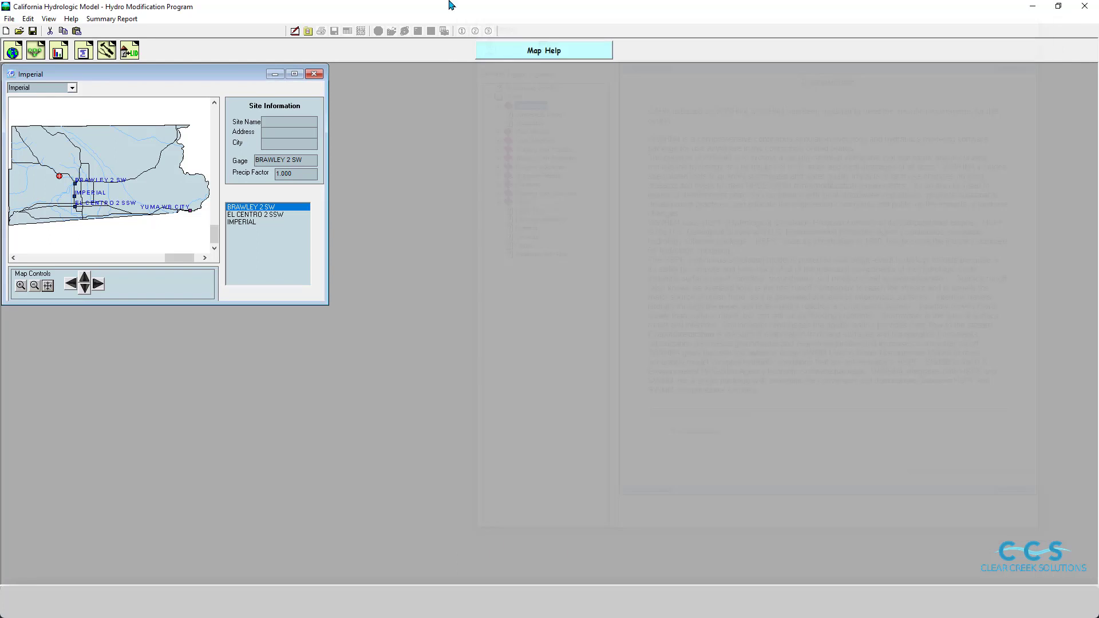
- Drag a Landuse basin onto the Predeveloped schematic grid, creating Basin 1
click(36, 53)
click(52, 125)
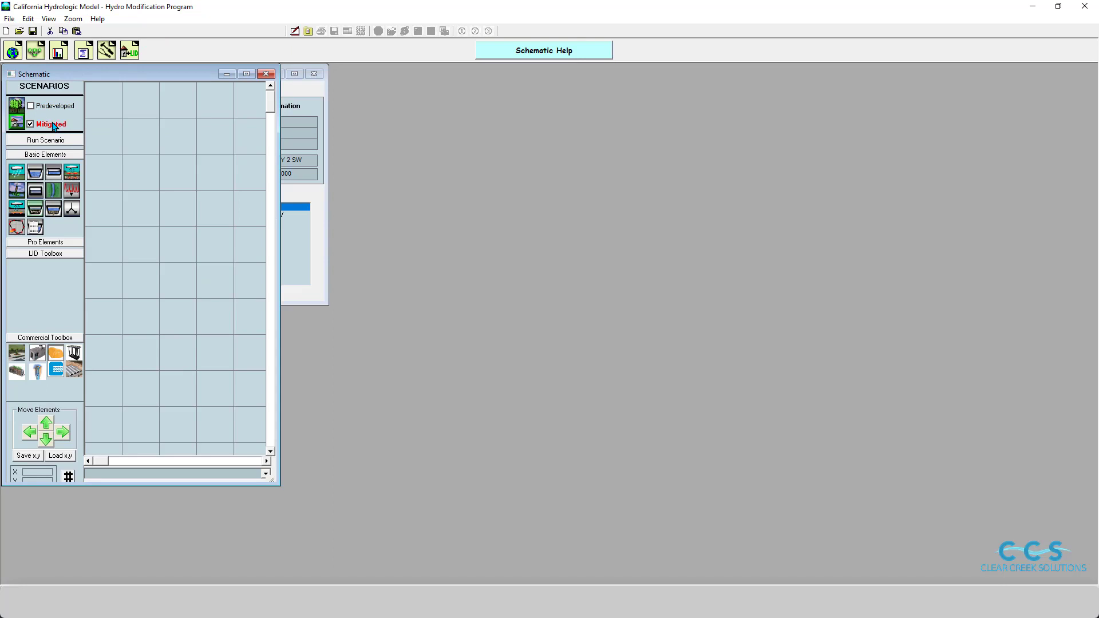
click(55, 106)
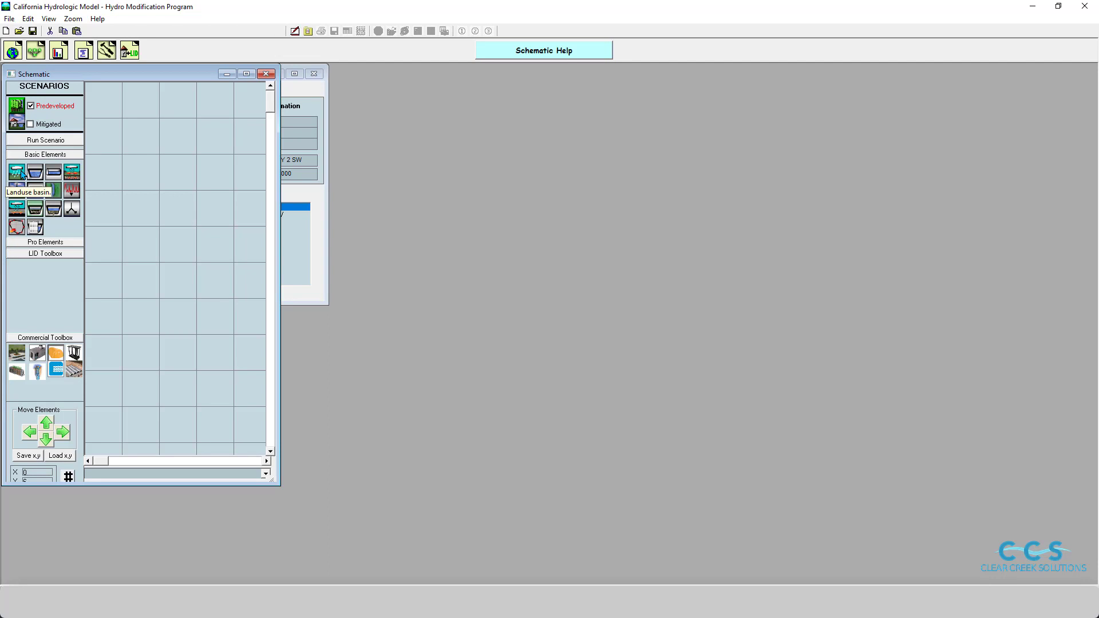
drag(17, 173, 194, 132)
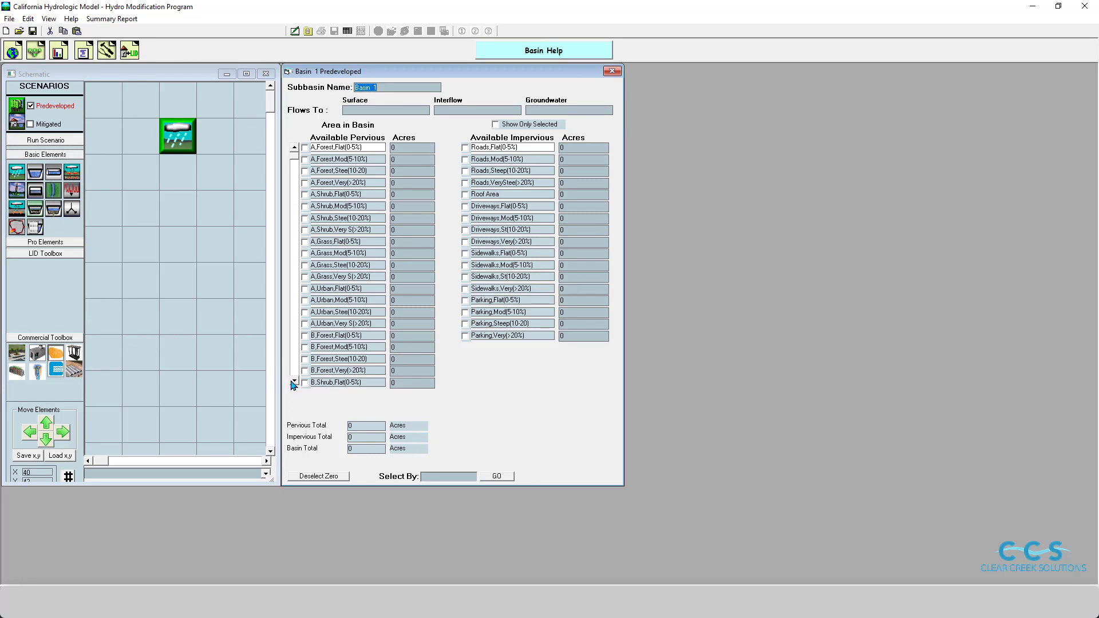
- Enter 4 acres of C/D,Forest,Flat(0-5) pervious land for the basin
click(294, 382)
scroll(296, 381, down, 6)
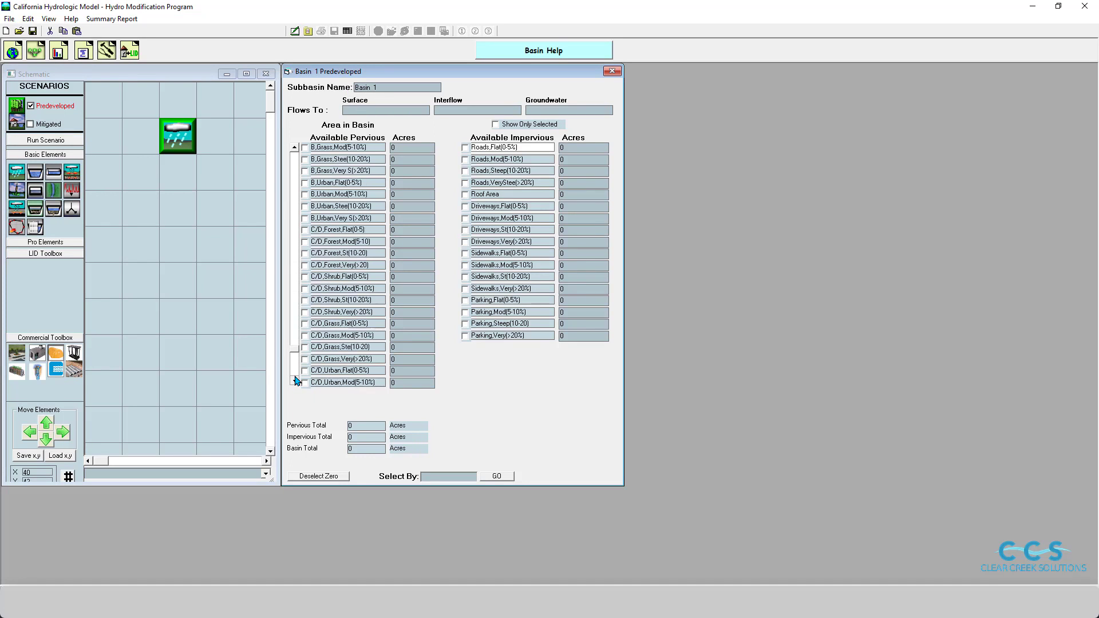
click(294, 147)
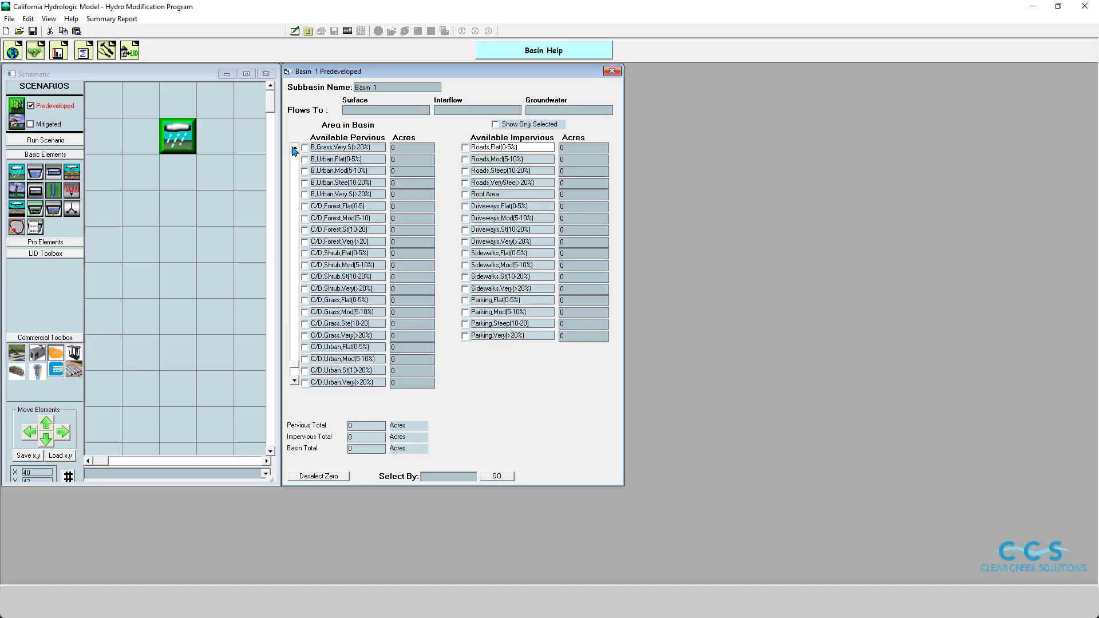
drag(294, 150, 294, 150)
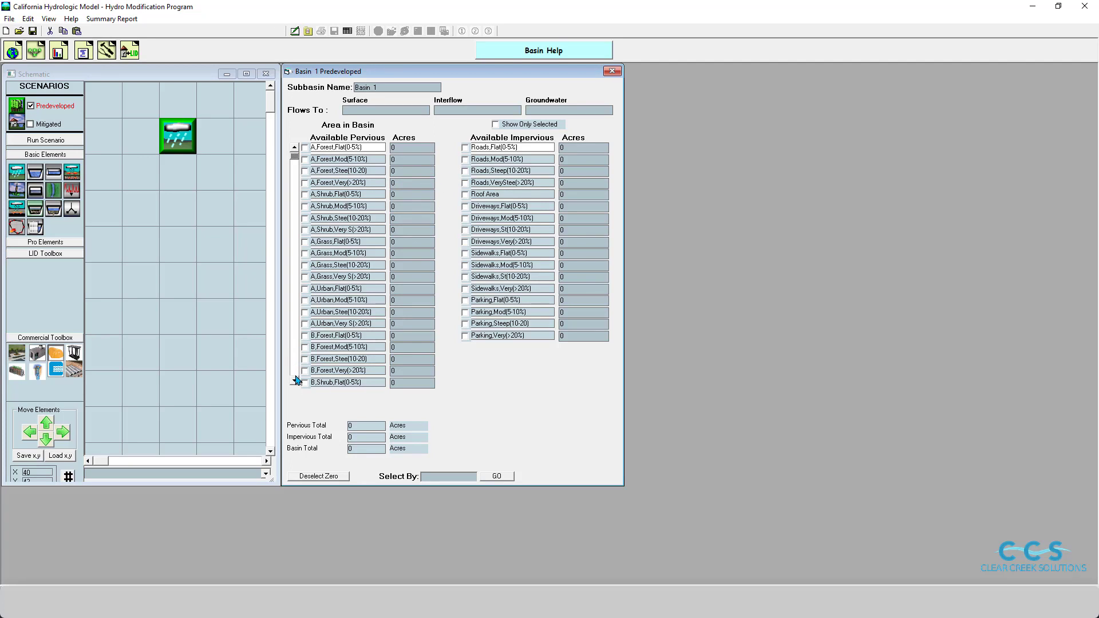
drag(294, 380, 293, 384)
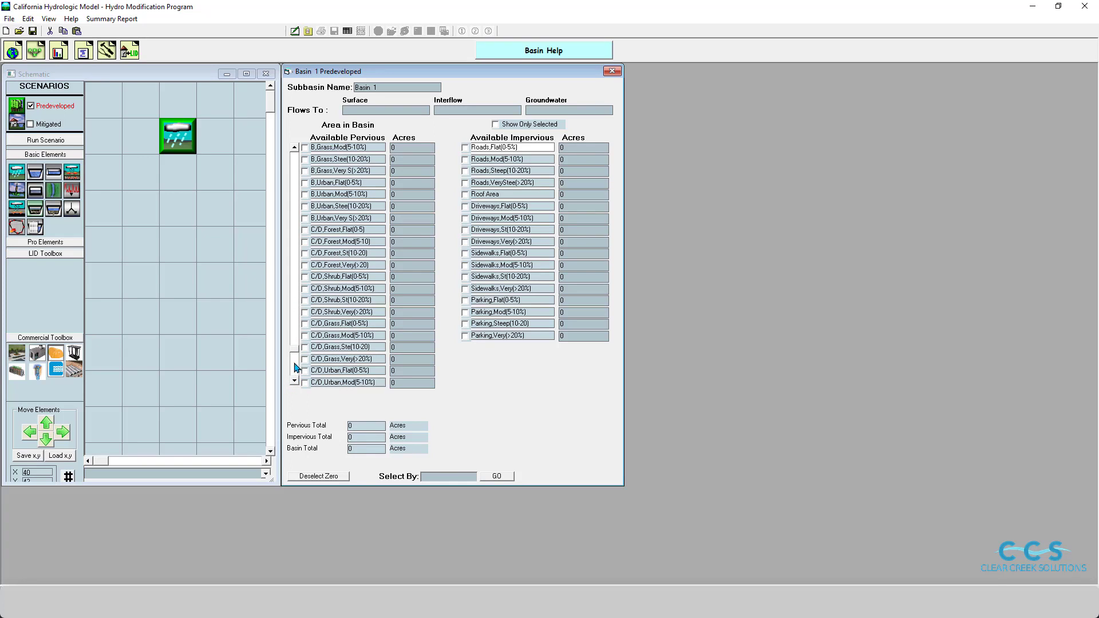
click(406, 234)
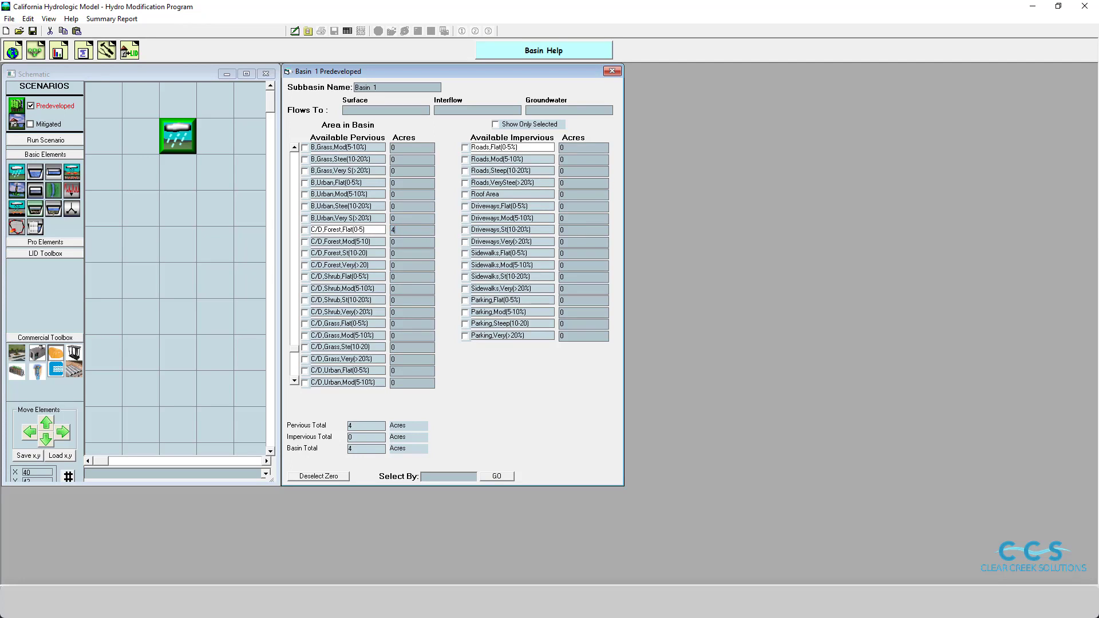
click(182, 141)
- Rename the subbasin to 'Landuse 1'
mouse_move(182, 143)
mouse_down()
mouse_move(182, 167)
mouse_move(182, 143)
mouse_up()
click(400, 85)
text(Landuse 1)
mouse_move(166, 142)
mouse_down()
mouse_move(183, 166)
mouse_move(179, 141)
mouse_up()
- Connect Landuse 1 to point of compliance 1 and run the Predeveloped scenario for 1928–2006
right_click(191, 150)
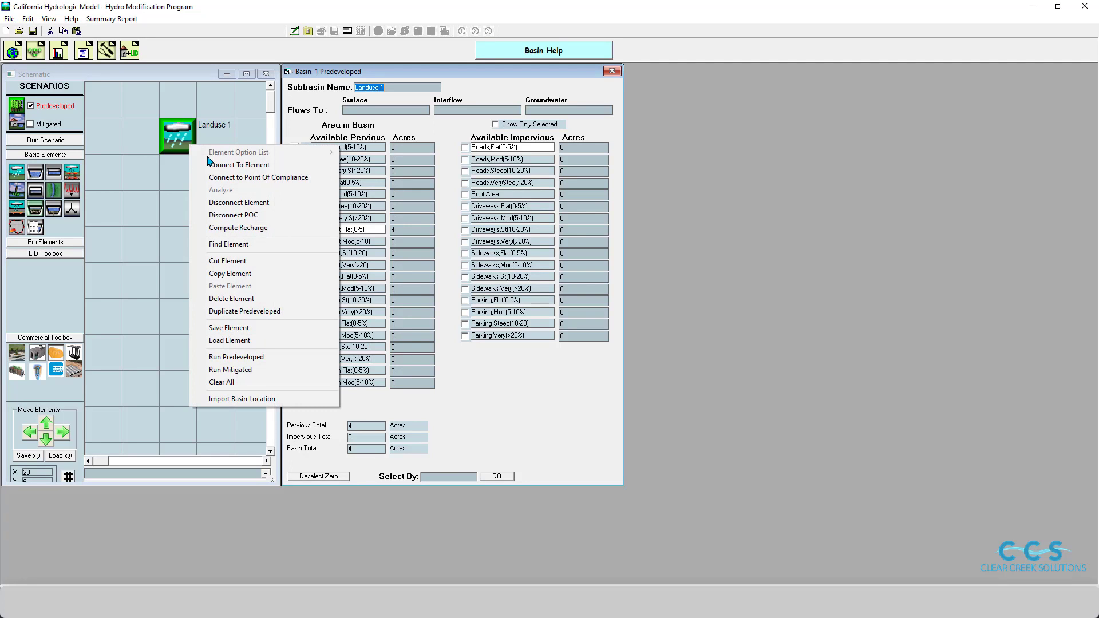
click(217, 175)
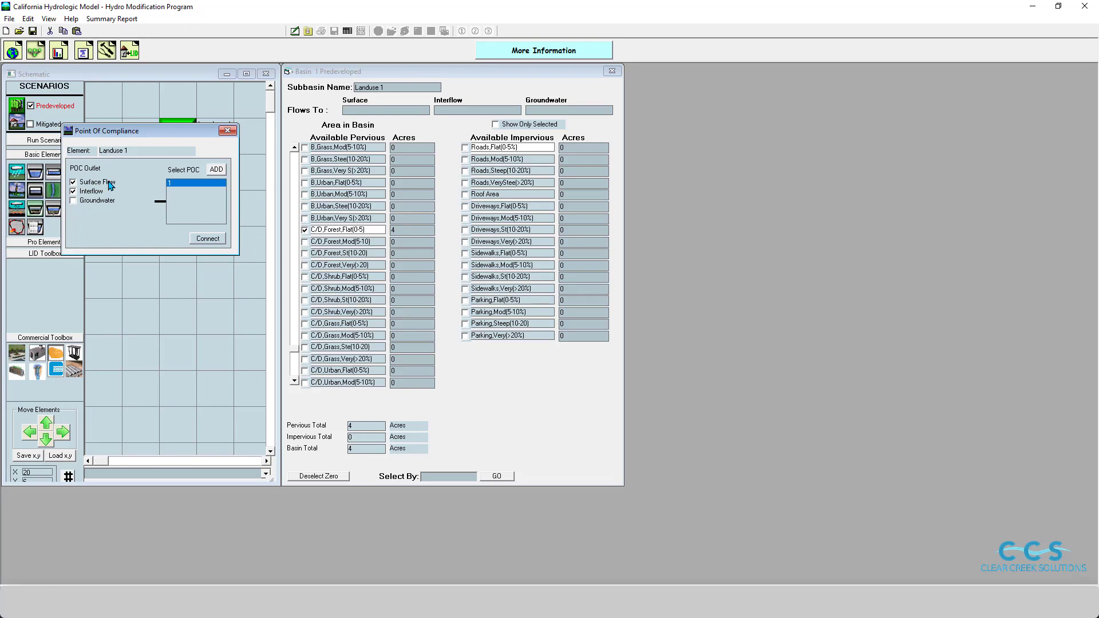
click(198, 238)
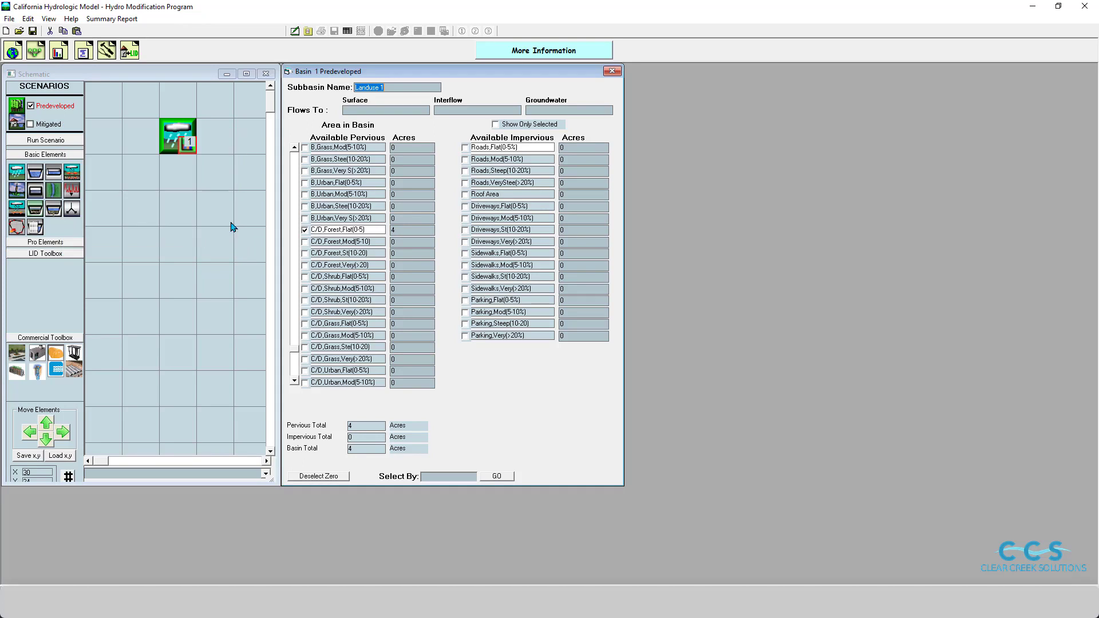
click(65, 140)
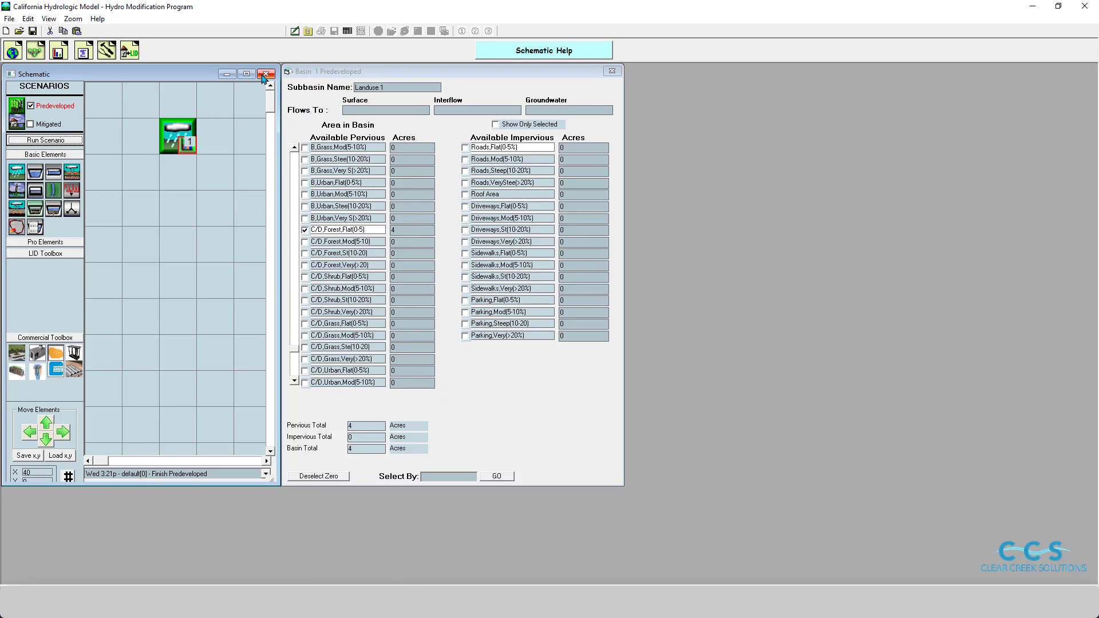
click(266, 73)
click(17, 53)
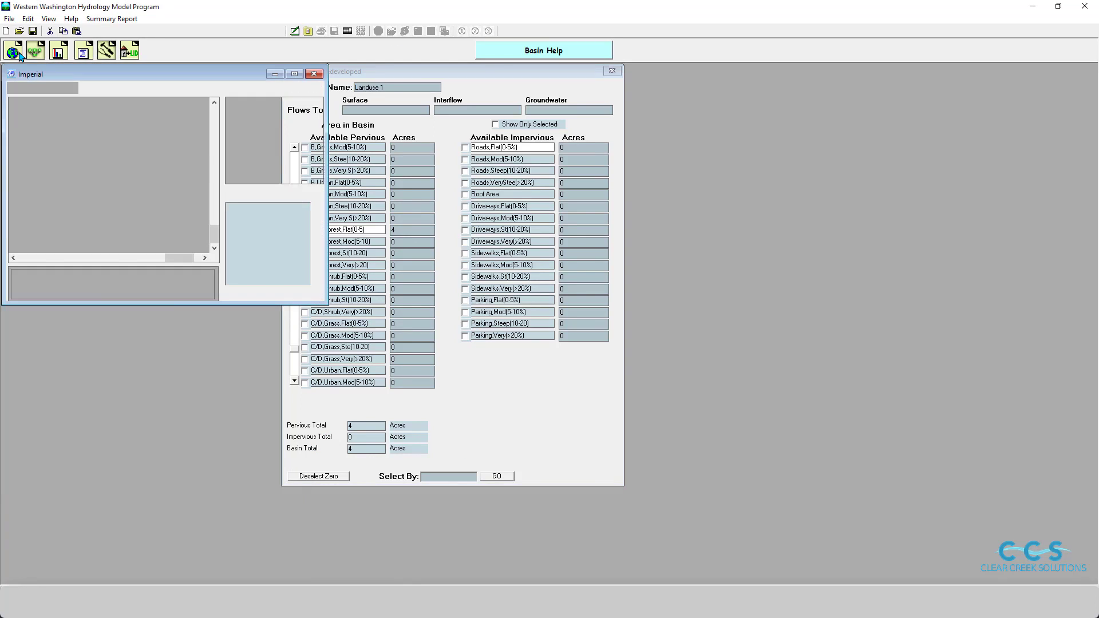
click(71, 19)
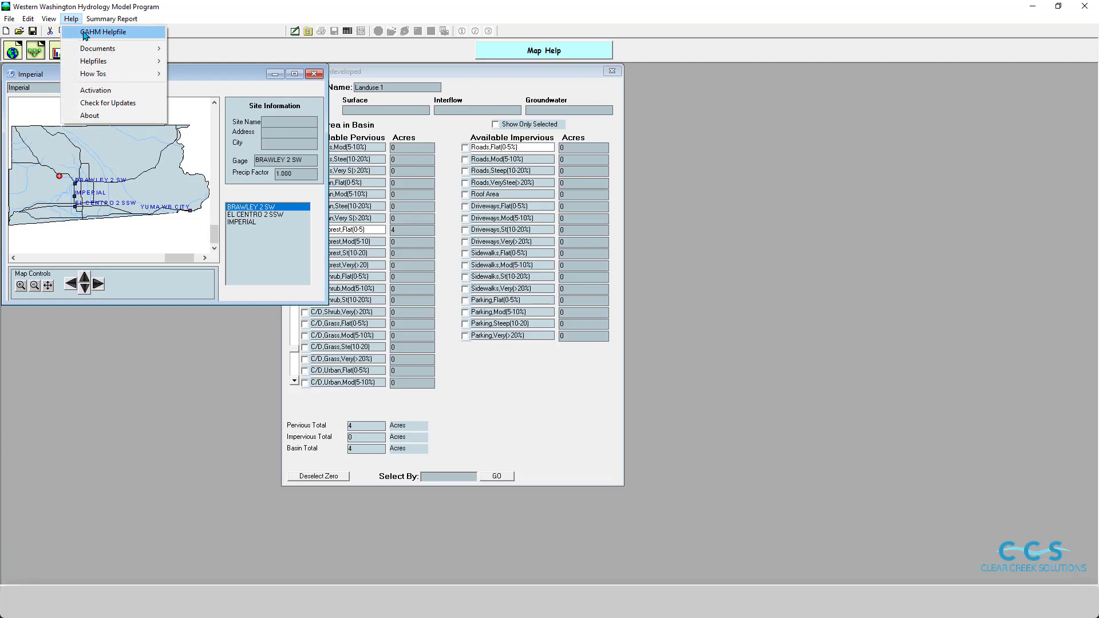
click(208, 39)
click(35, 51)
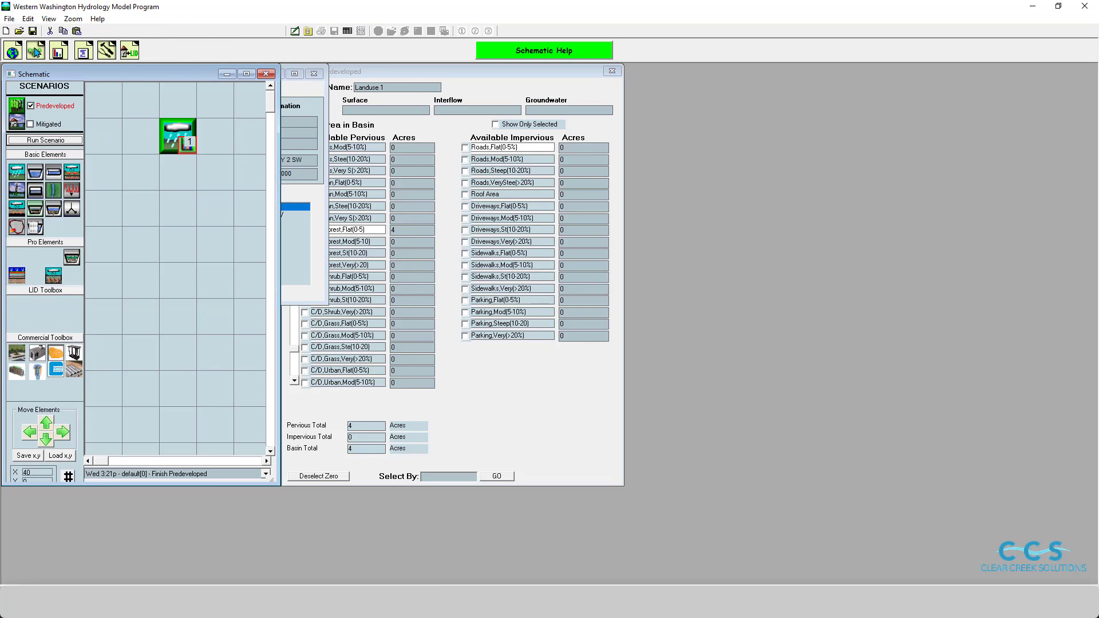